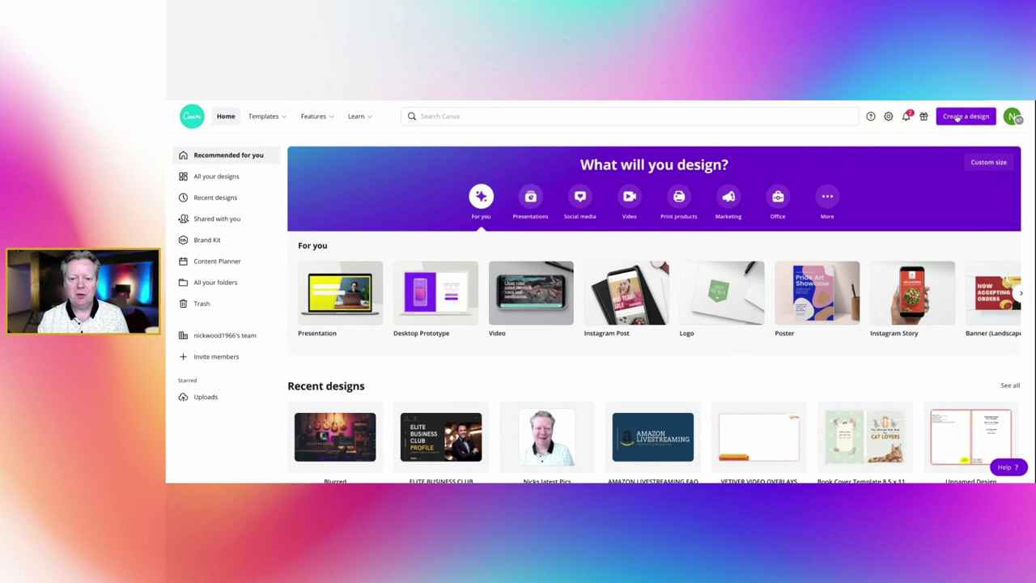
- Start a custom-size design 8.5 wide by 11 tall, with units set to inches
click(958, 118)
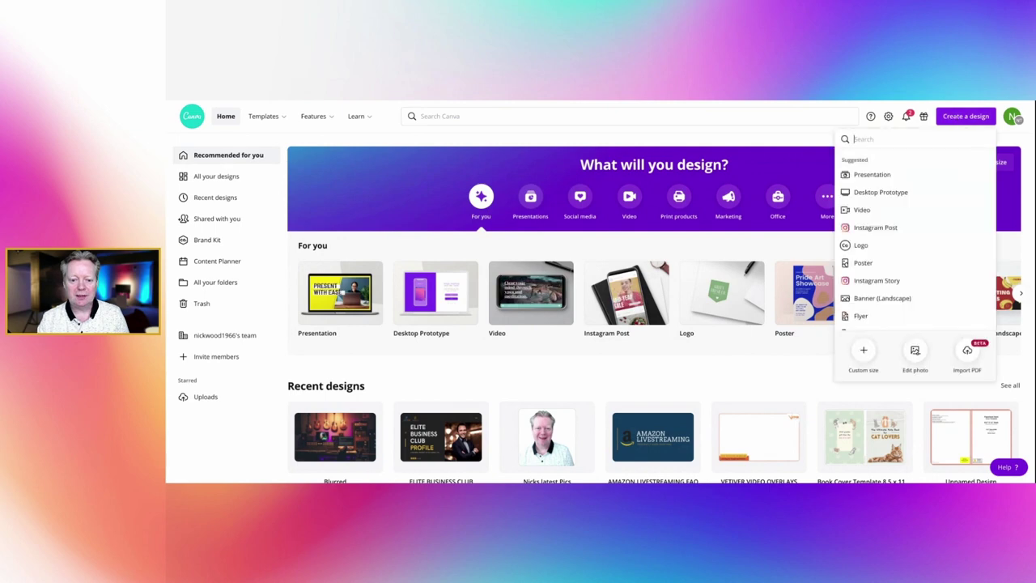
click(863, 354)
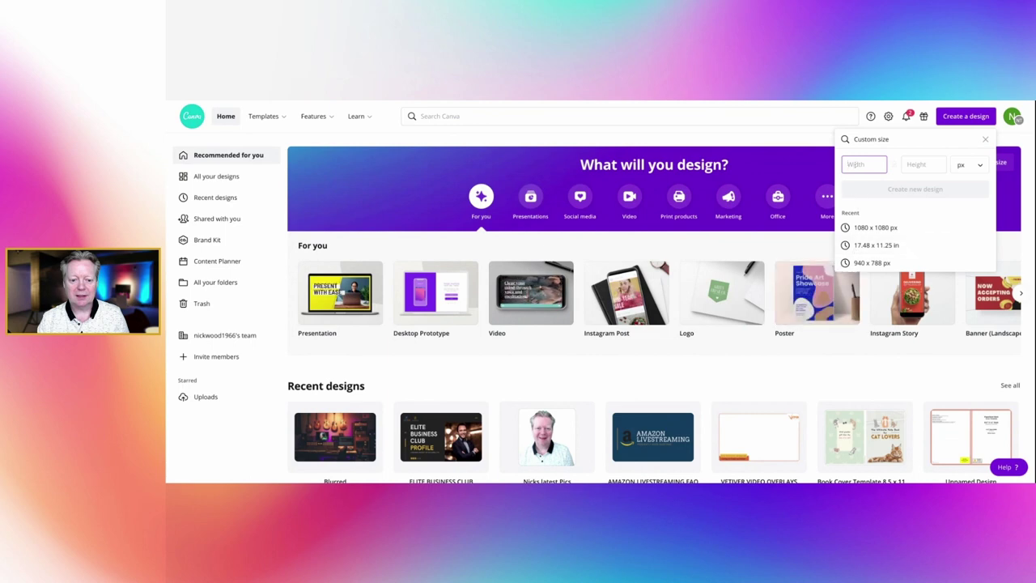
text(8.5)
click(978, 166)
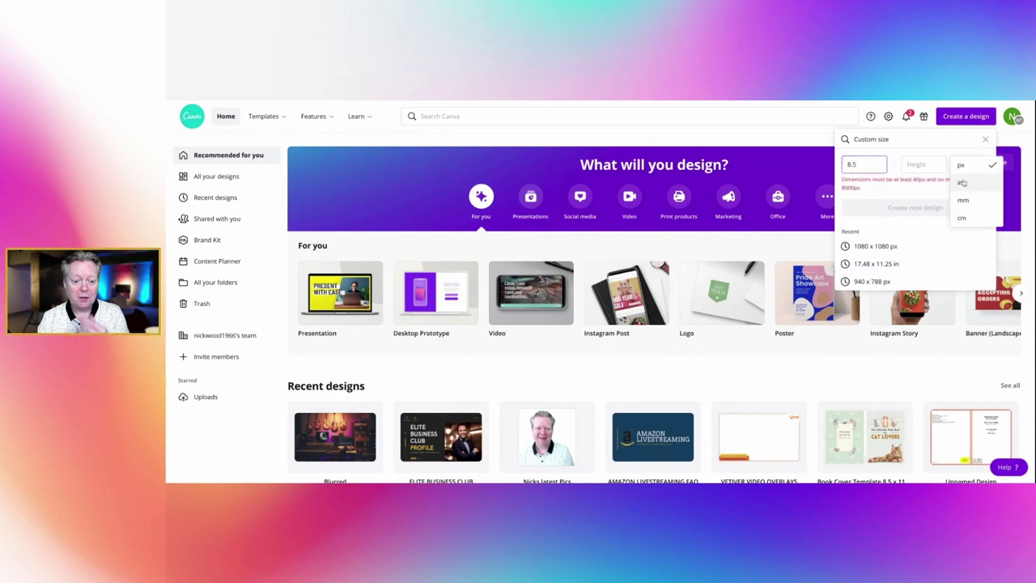
click(962, 182)
key(ctrl+a)
text(8.5)
key(Tab)
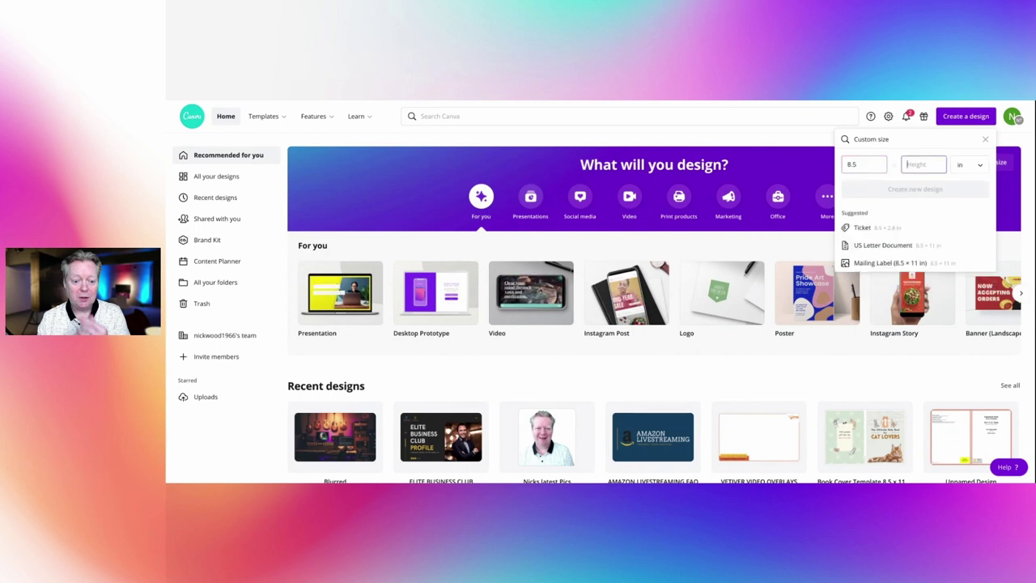
text(11)
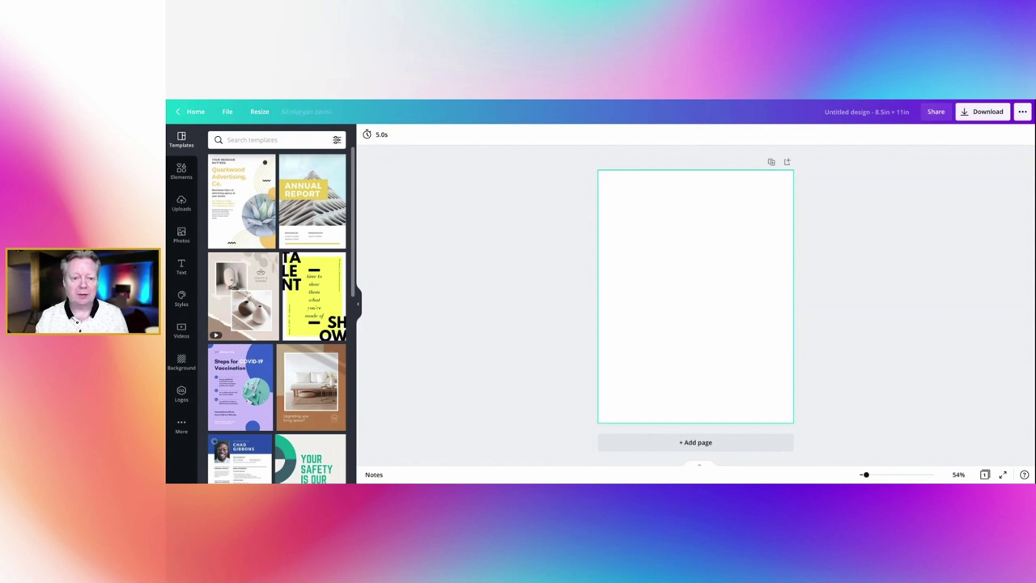
- Enlarge the cat photo on the cover so it fills the whole page
click(386, 197)
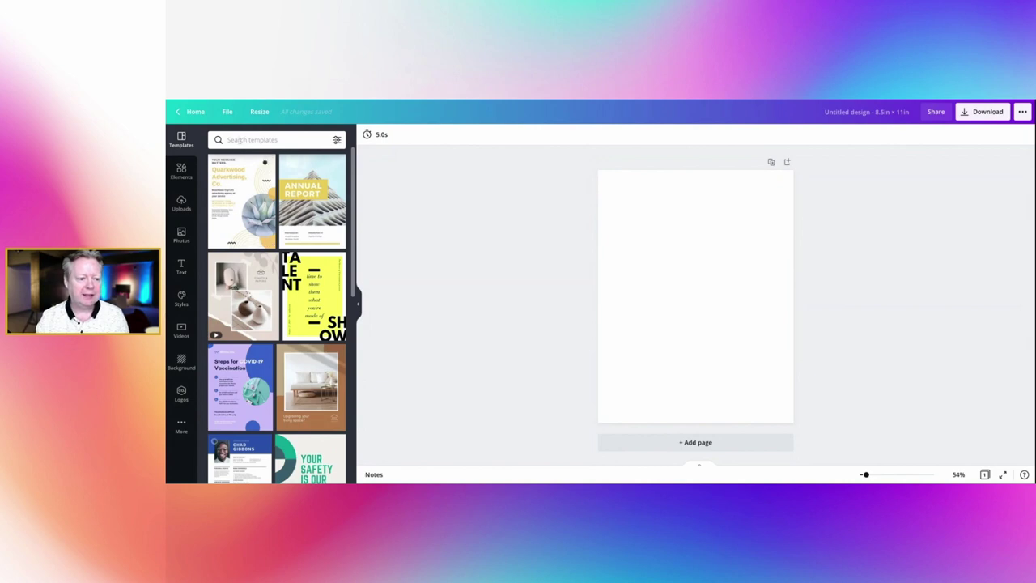
click(182, 233)
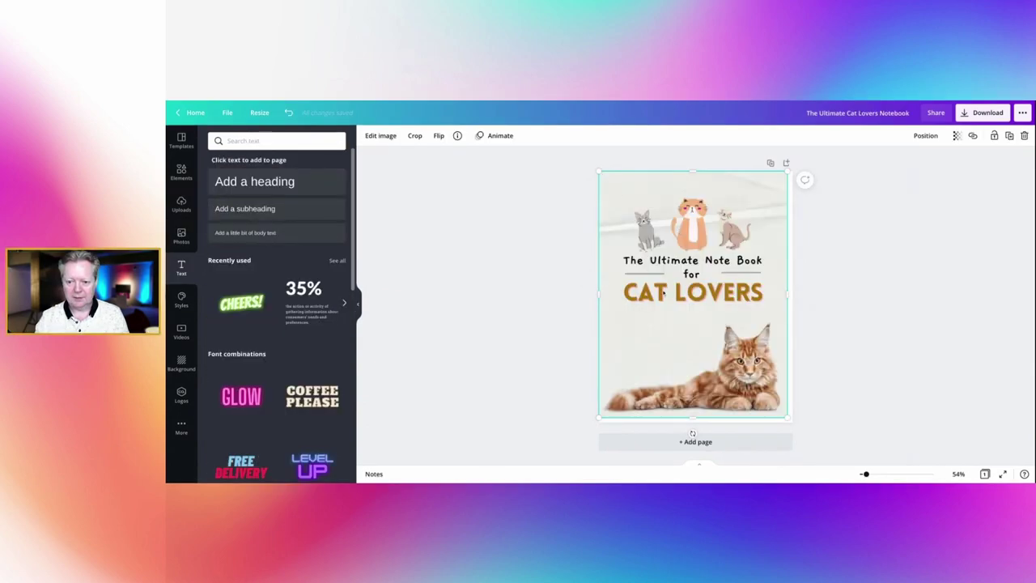
drag(785, 414, 787, 420)
click(869, 276)
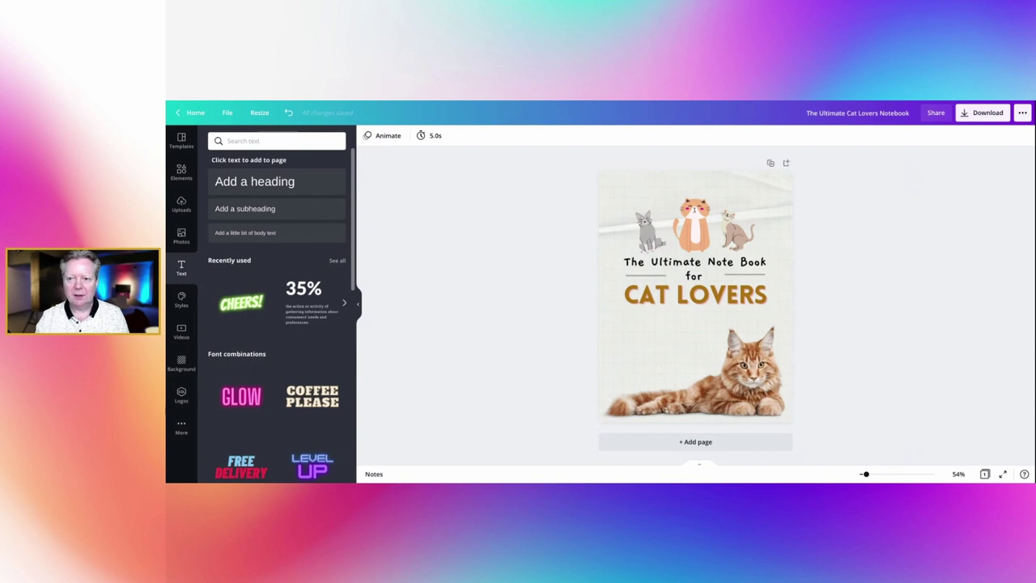
- Paste the green cat image in as the notebook's second page
click(696, 442)
key(ctrl+v)
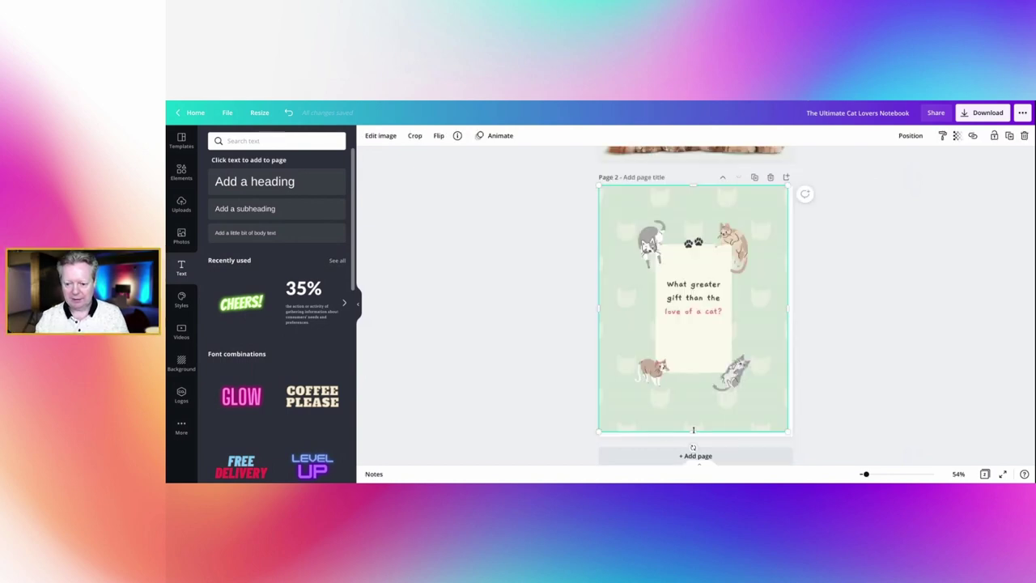
click(867, 300)
scroll(868, 300, up, 5)
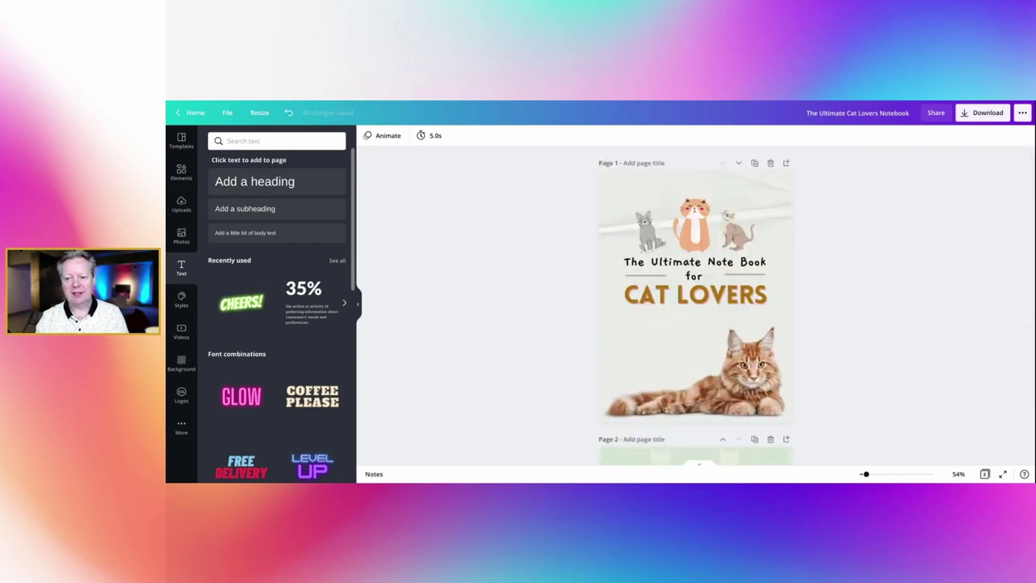
scroll(696, 304, down, 4)
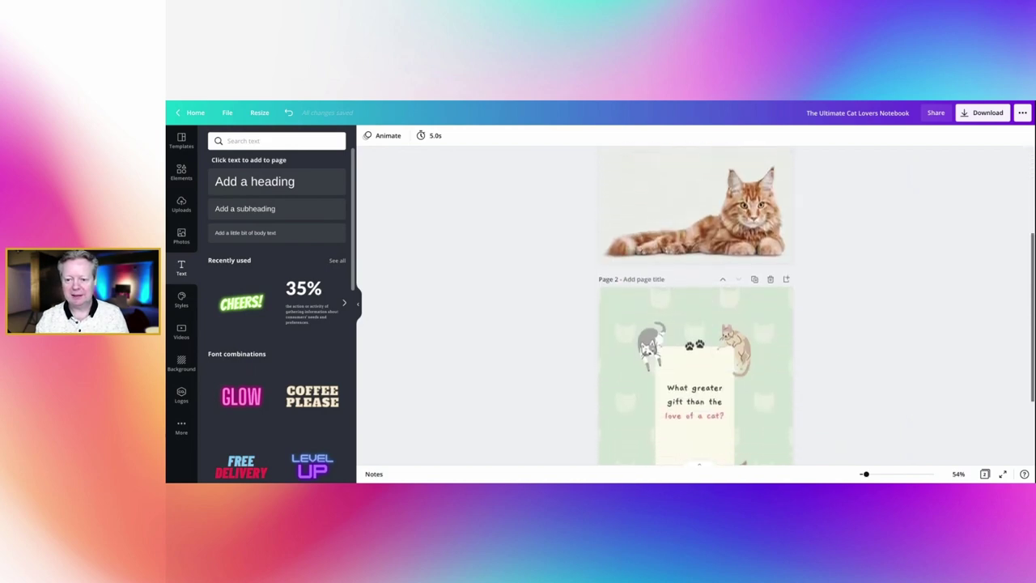
- Add a blank page after the cover and place a horizontal line near its top
click(787, 279)
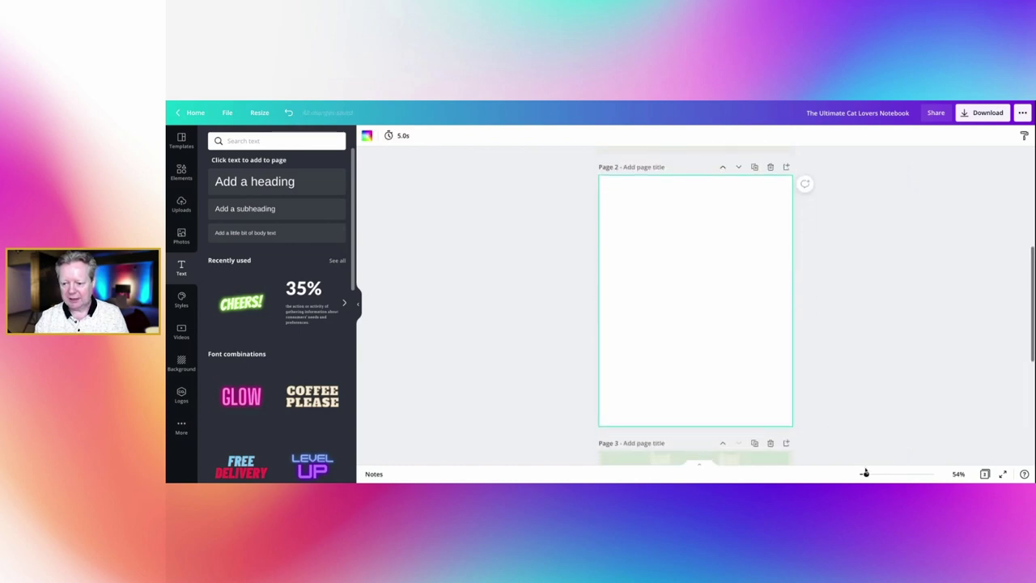
drag(866, 475, 867, 475)
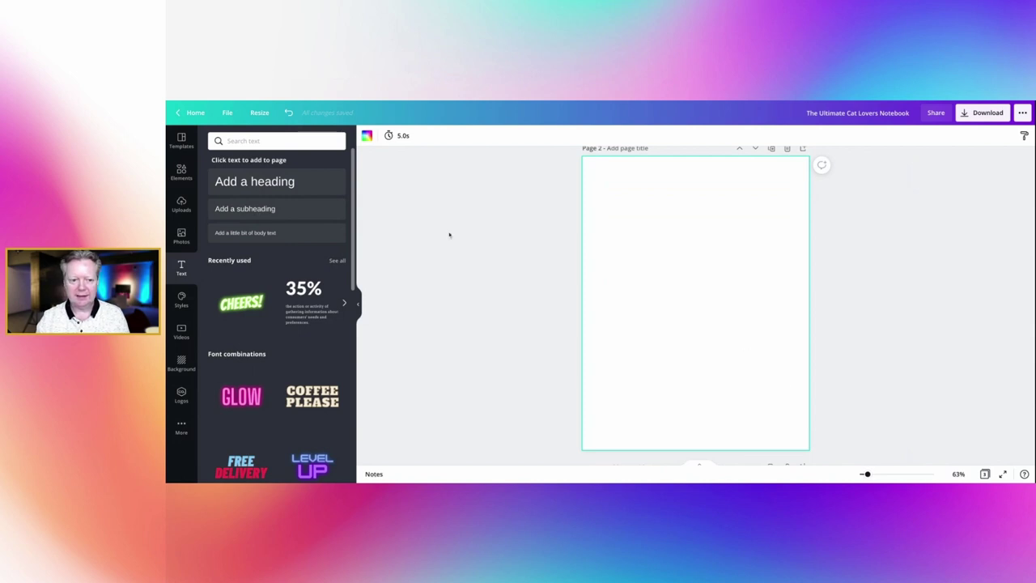
click(181, 174)
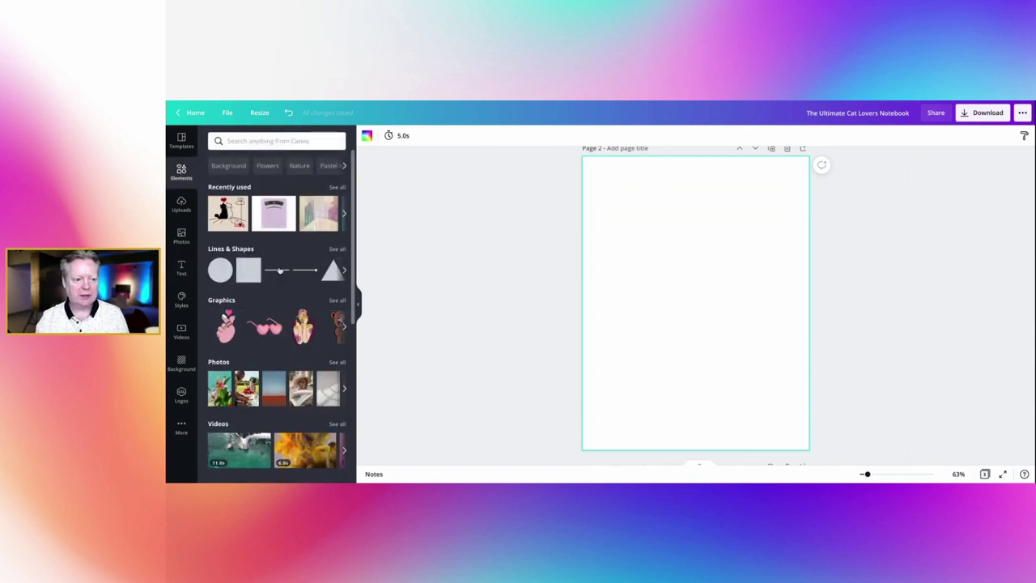
click(279, 271)
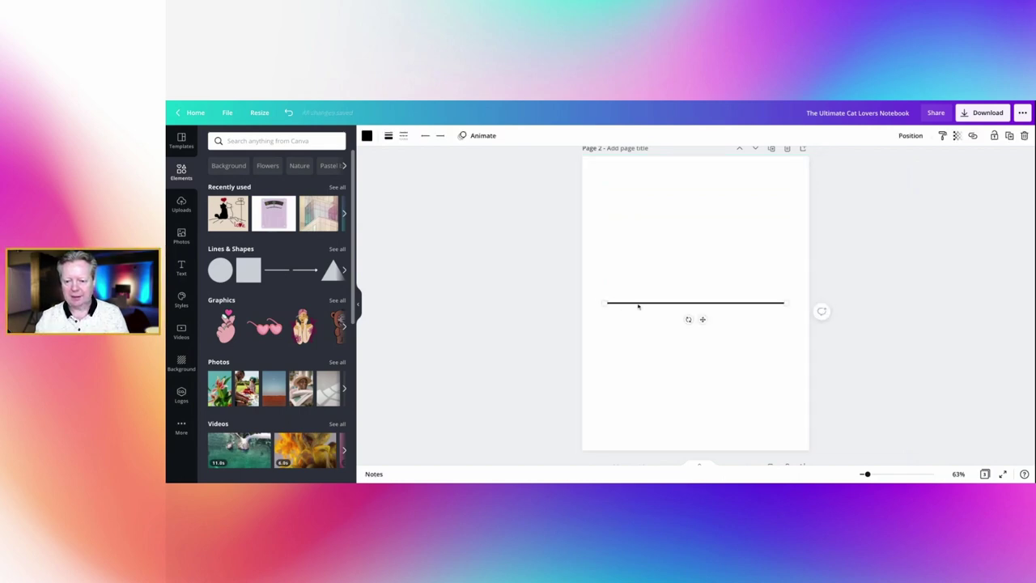
drag(638, 306, 638, 183)
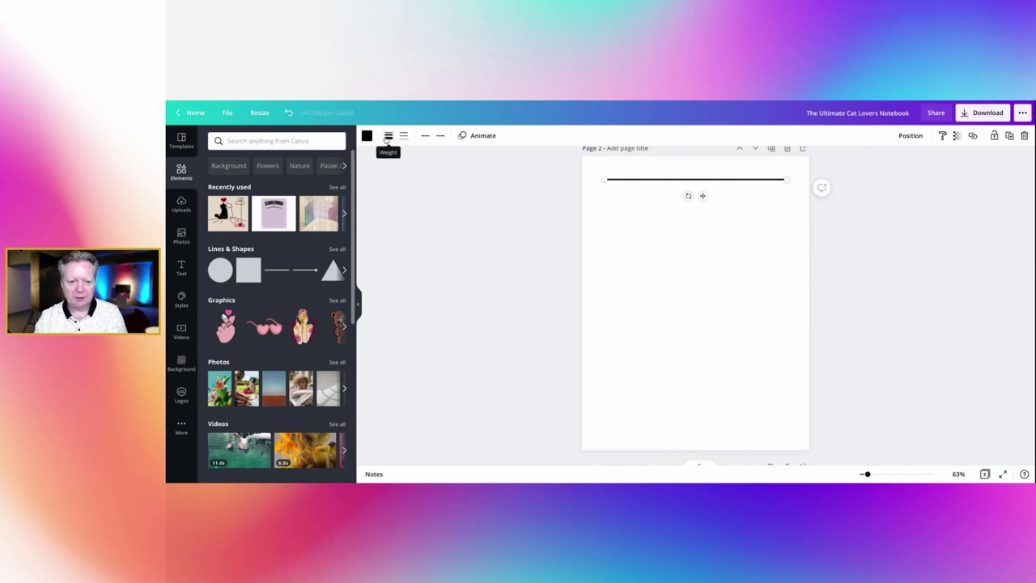
- Give the top line weight 6 and transparency 59, then duplicate it
click(388, 136)
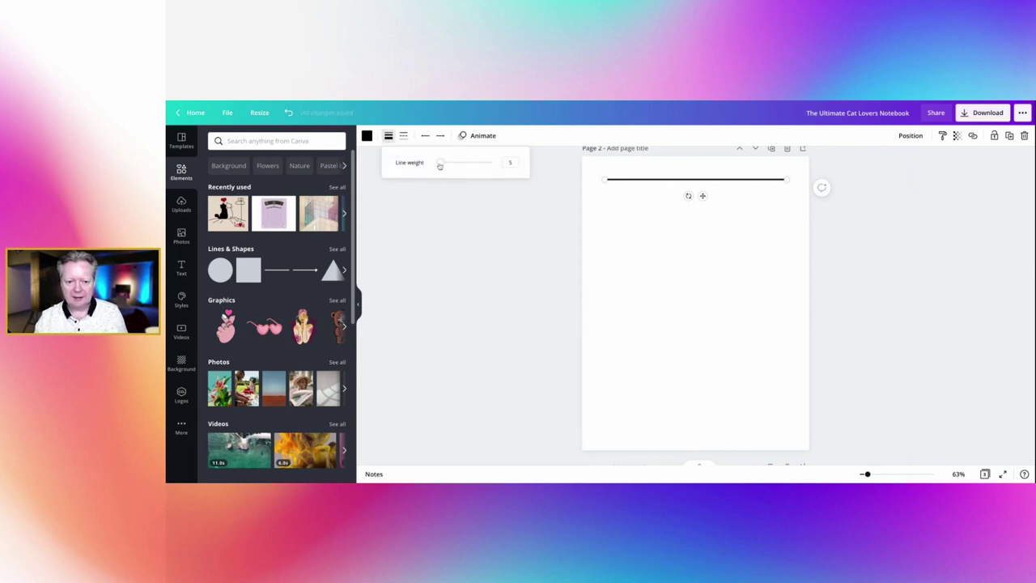
mouse_move(439, 163)
mouse_down()
mouse_move(461, 162)
mouse_move(438, 163)
mouse_up()
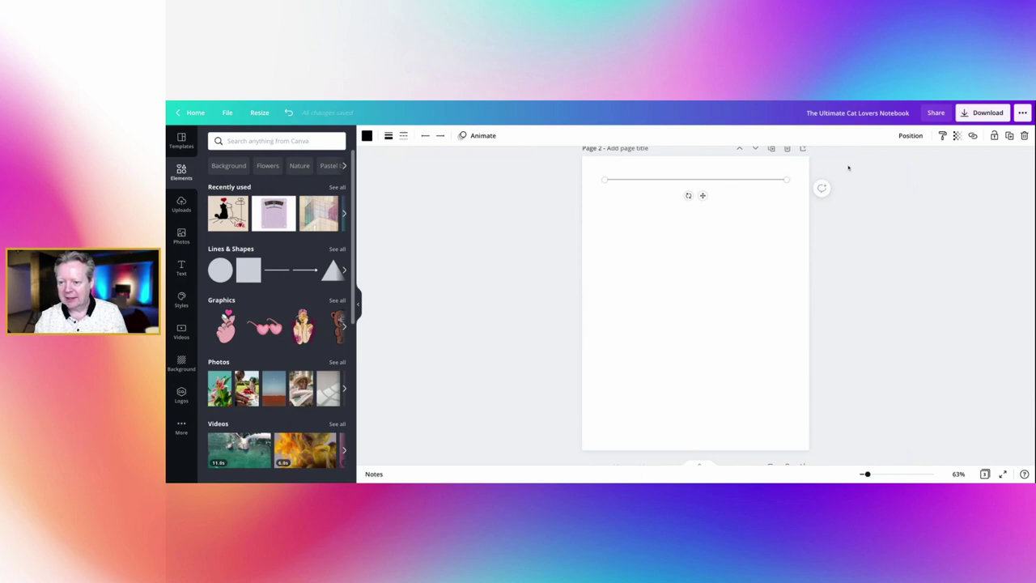
click(957, 135)
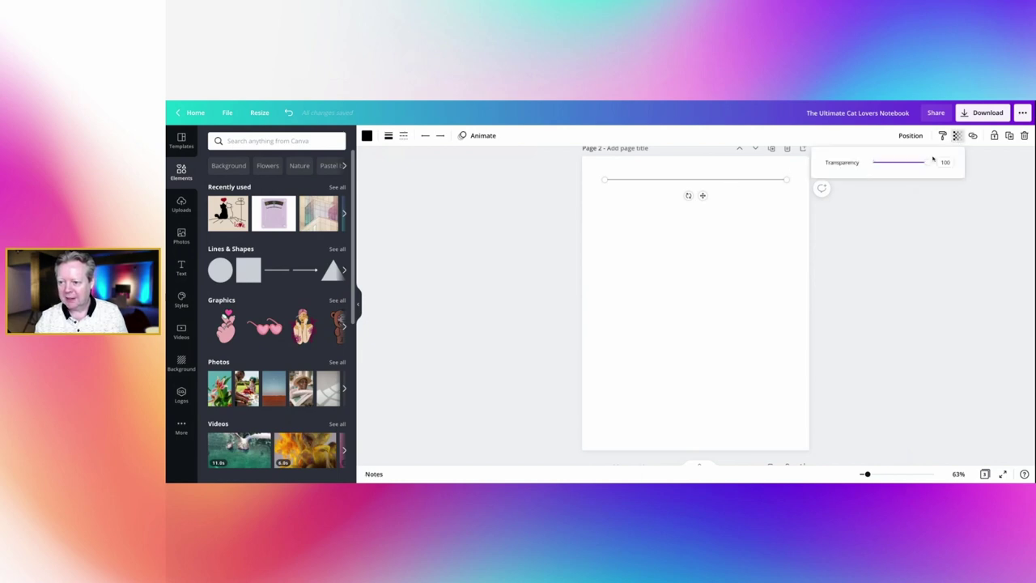
drag(931, 163, 905, 162)
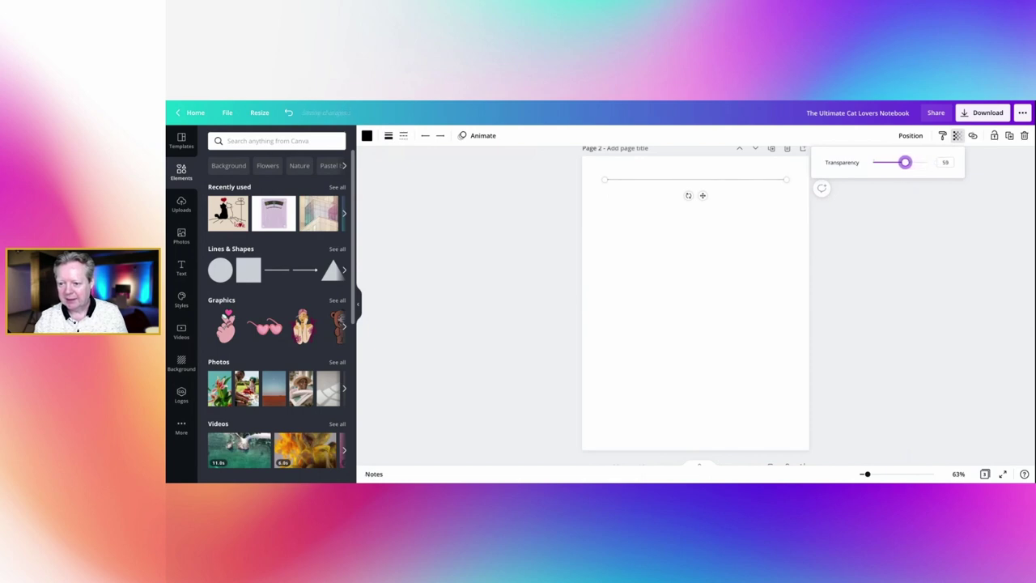
scroll(690, 203, up, 1)
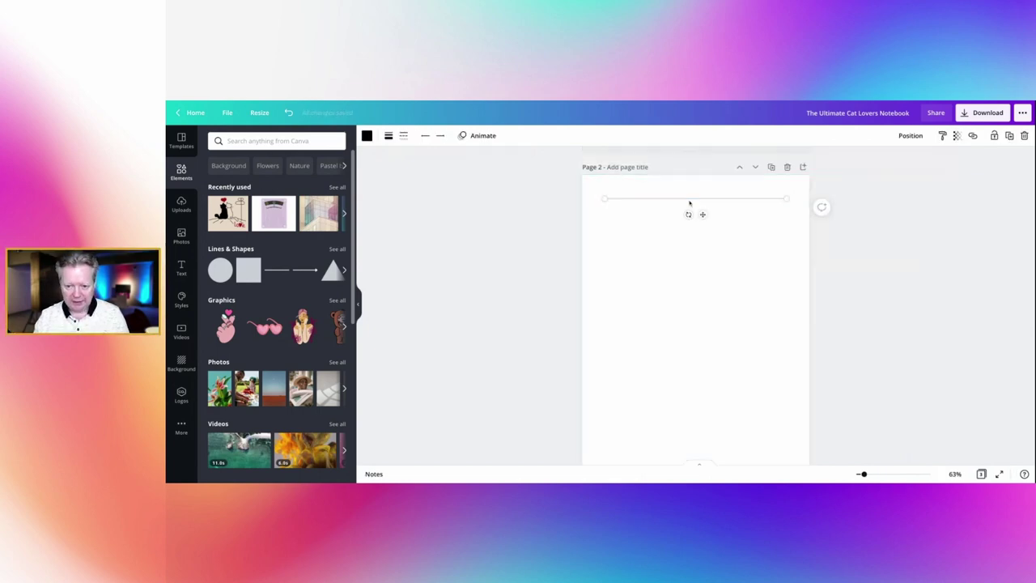
key(ctrl+d)
- Align the copied line beneath the original, then copy and paste the pair
drag(688, 208, 686, 208)
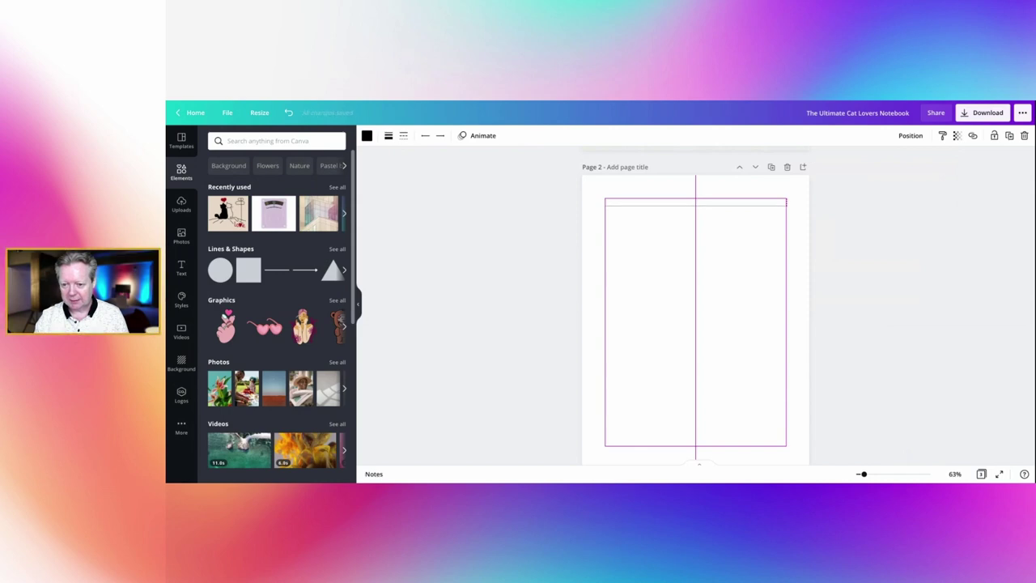
click(667, 219)
drag(664, 217, 664, 190)
right_click(665, 194)
click(678, 219)
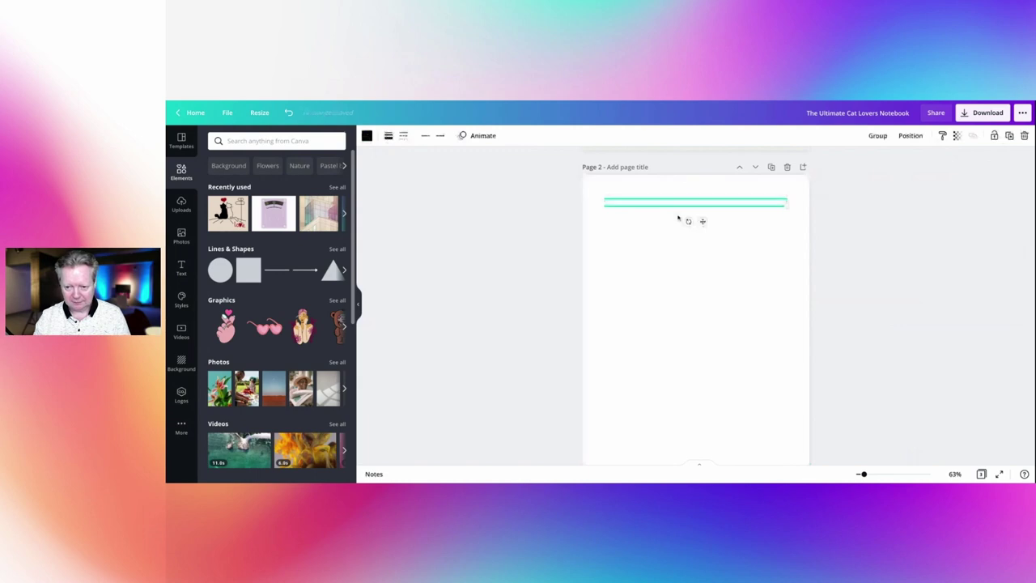
key(ctrl+v)
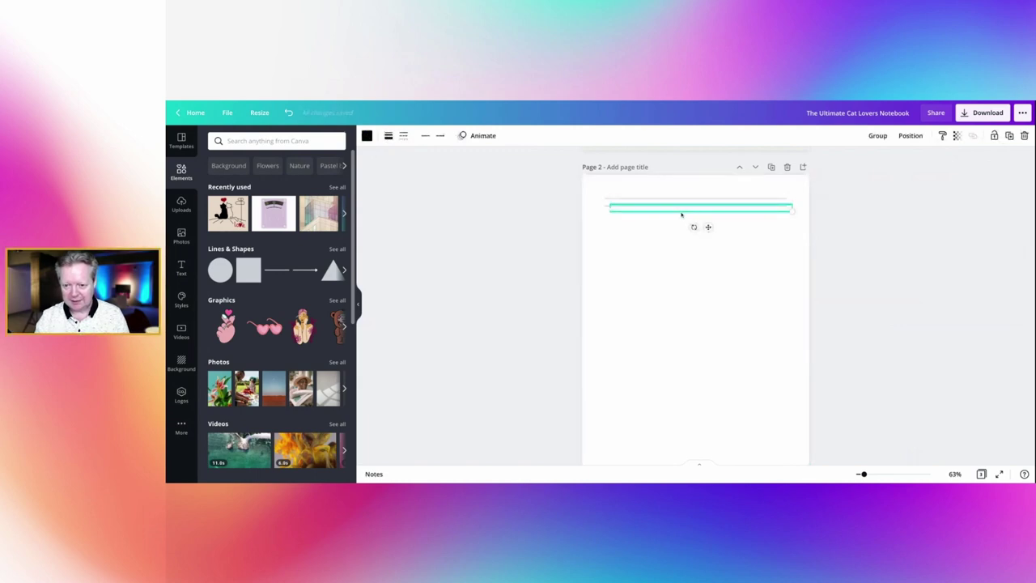
drag(682, 215, 682, 215)
- Space the three ruled lines evenly near the top of the page
click(673, 229)
click(678, 208)
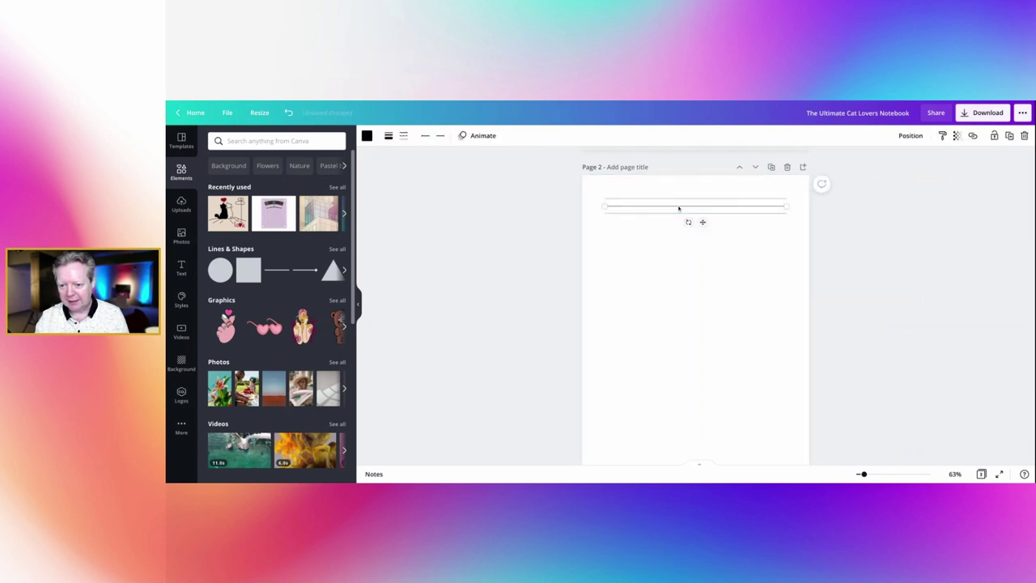
click(679, 209)
click(664, 240)
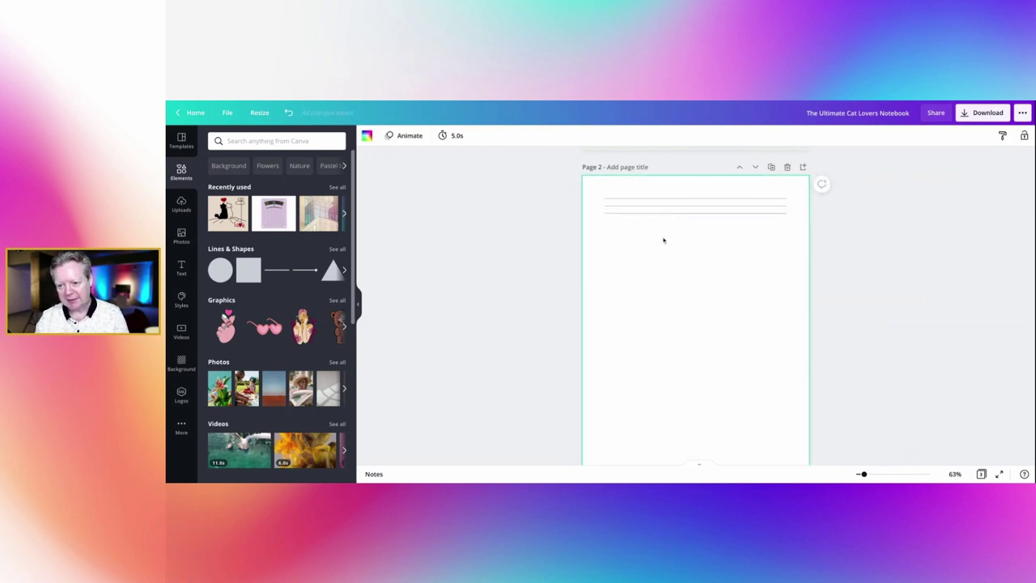
drag(664, 239, 666, 218)
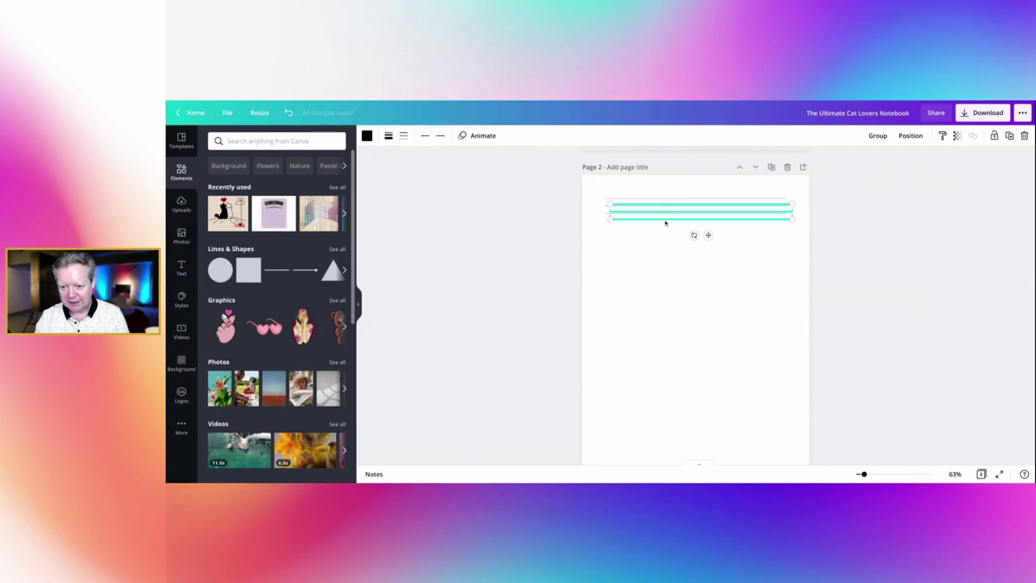
drag(666, 220, 660, 229)
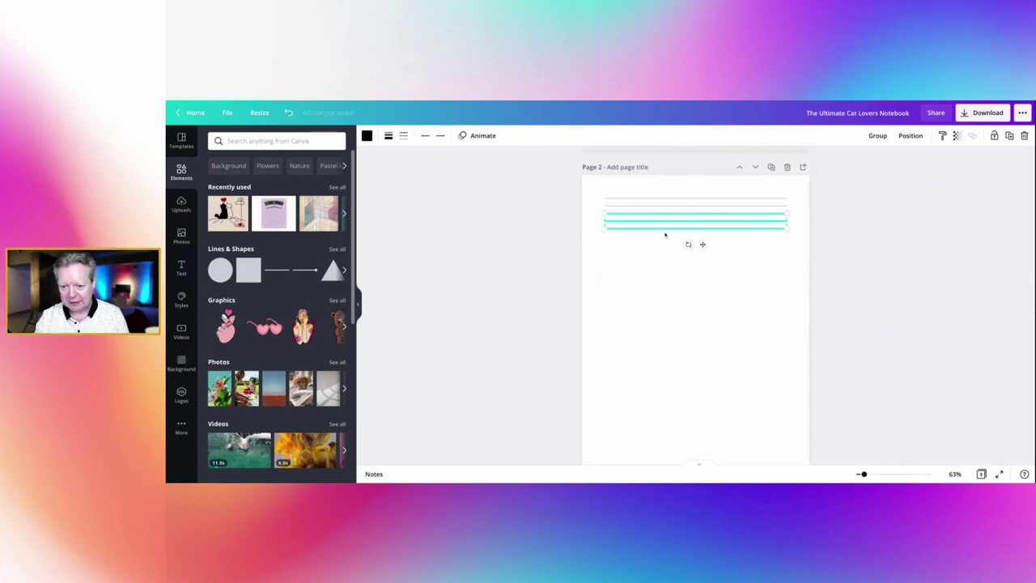
click(663, 254)
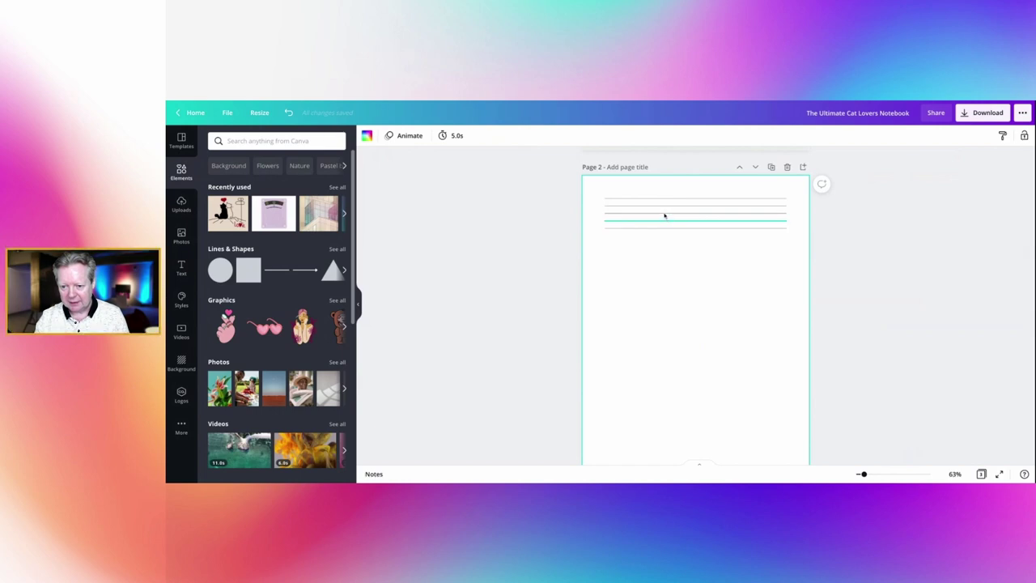
- Duplicate the five ruled lines and shift the copies below the originals
click(665, 216)
click(667, 214)
click(652, 259)
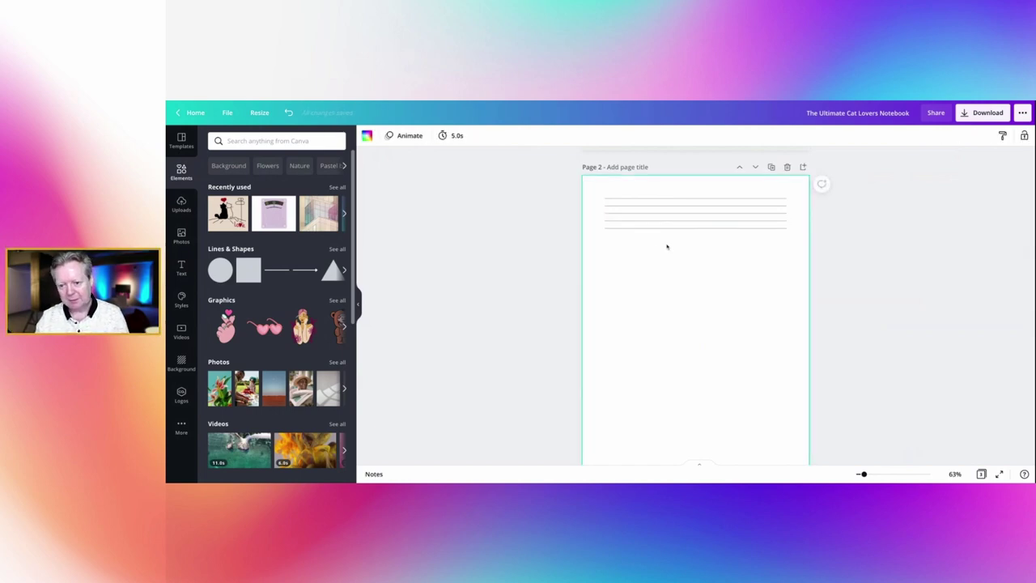
drag(667, 246, 665, 191)
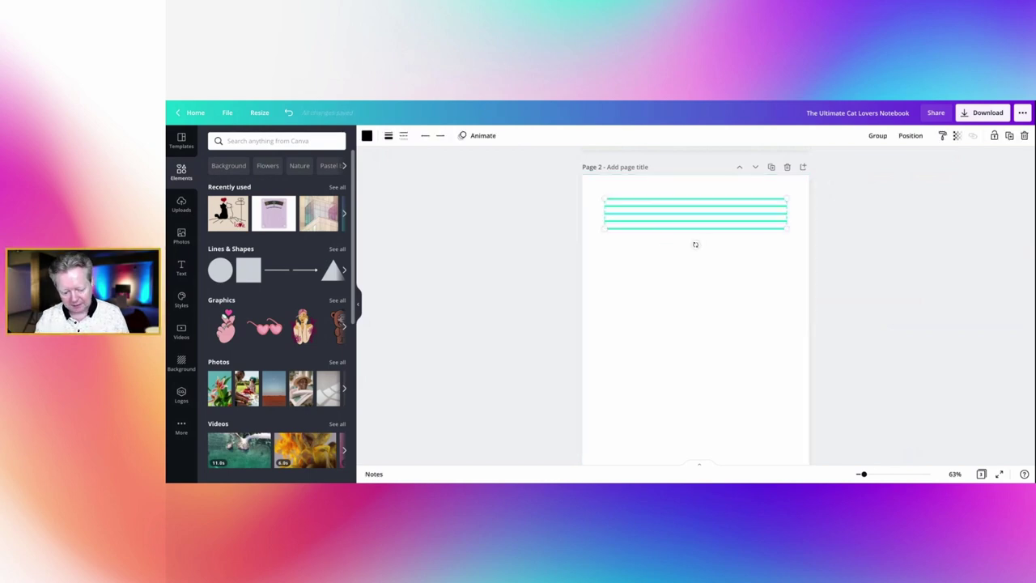
key(shift+Right)
key(shift+Down)
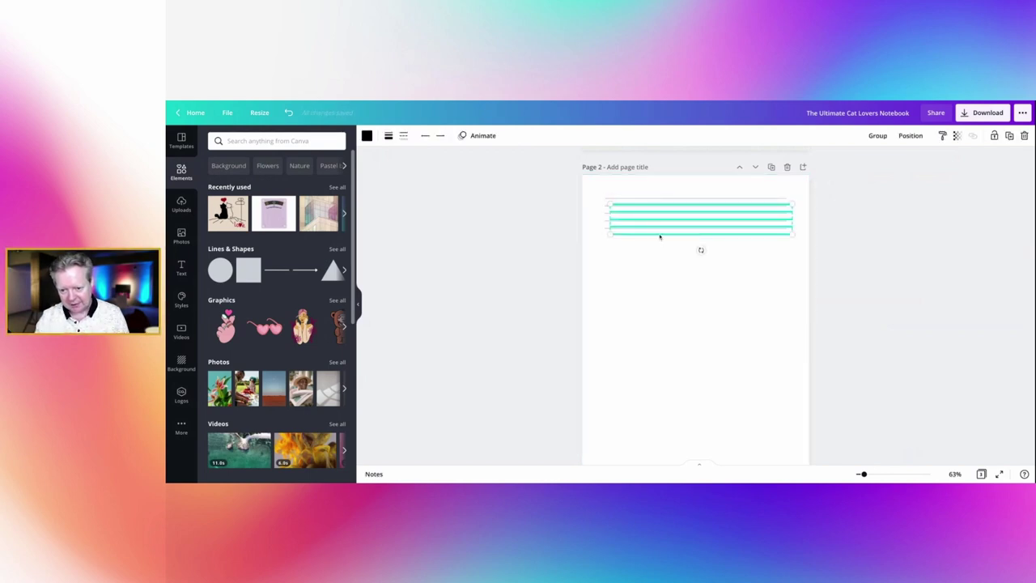
key(ctrl+d)
key(shift+Down)
key(shift+Down)
key(shift+Down)
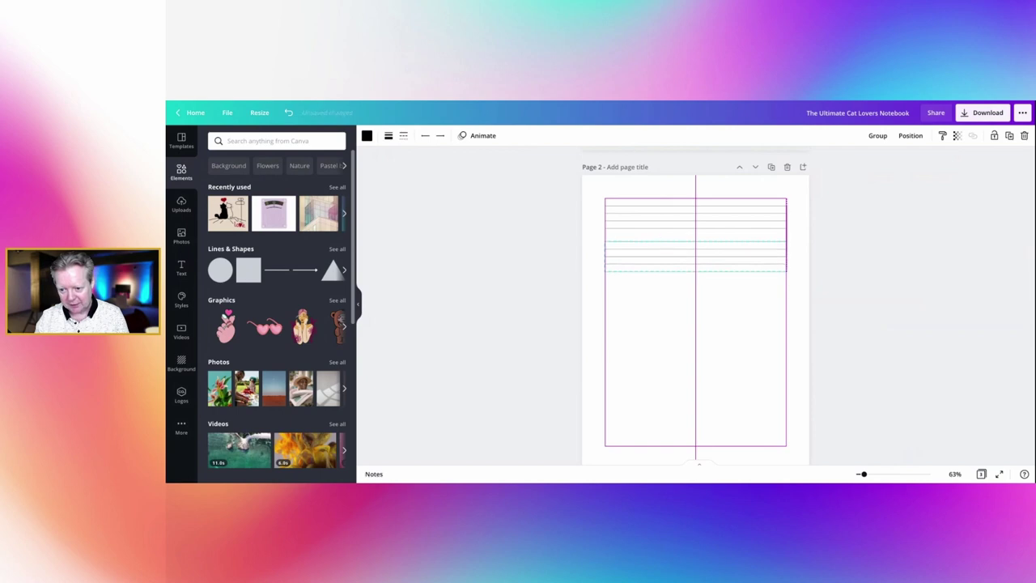
key(shift+Up)
key(shift+Up)
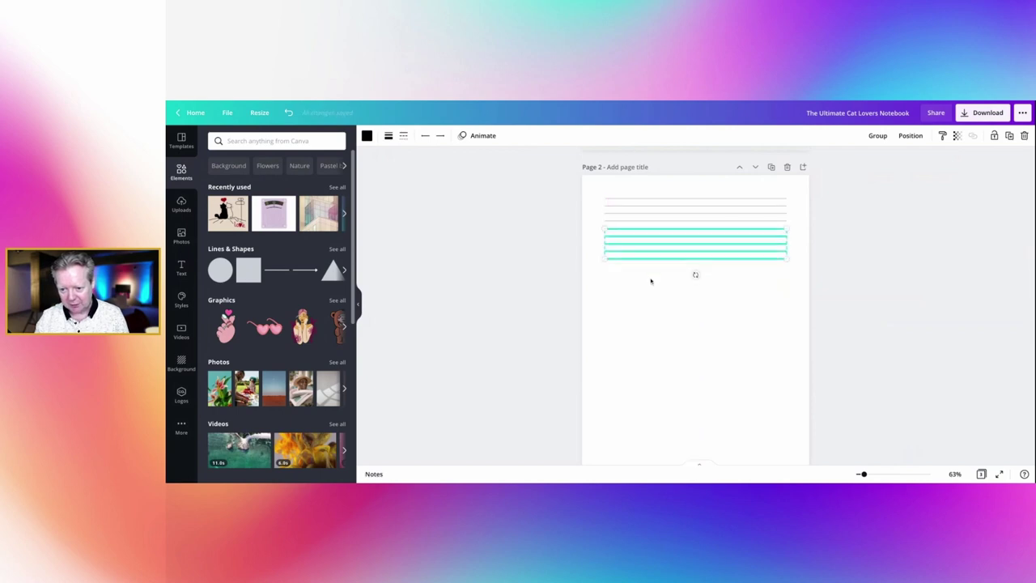
- Duplicate the block of ruled lines again and place it further down the page
click(695, 231)
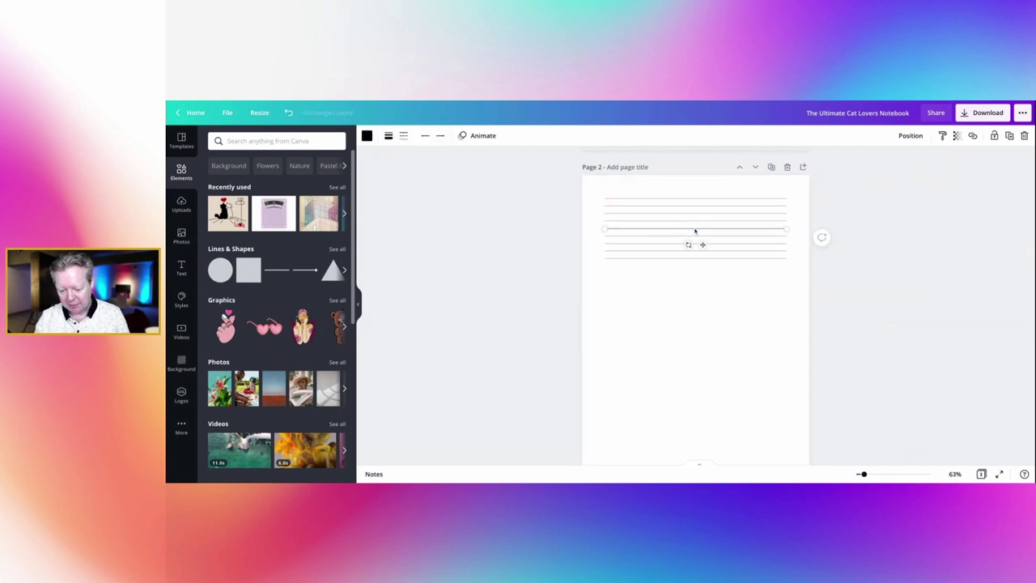
click(680, 283)
drag(678, 214, 677, 180)
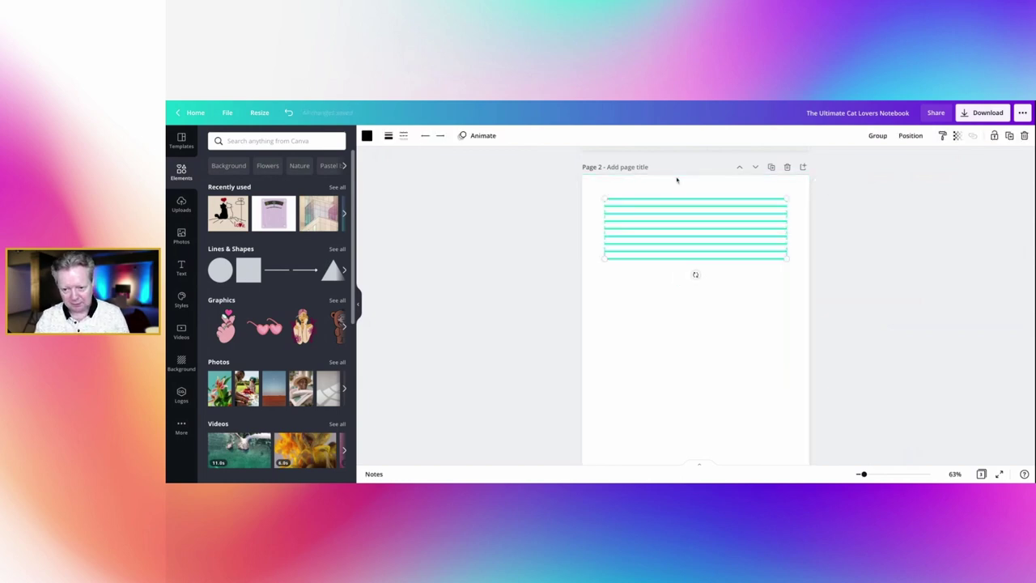
key(ctrl+d)
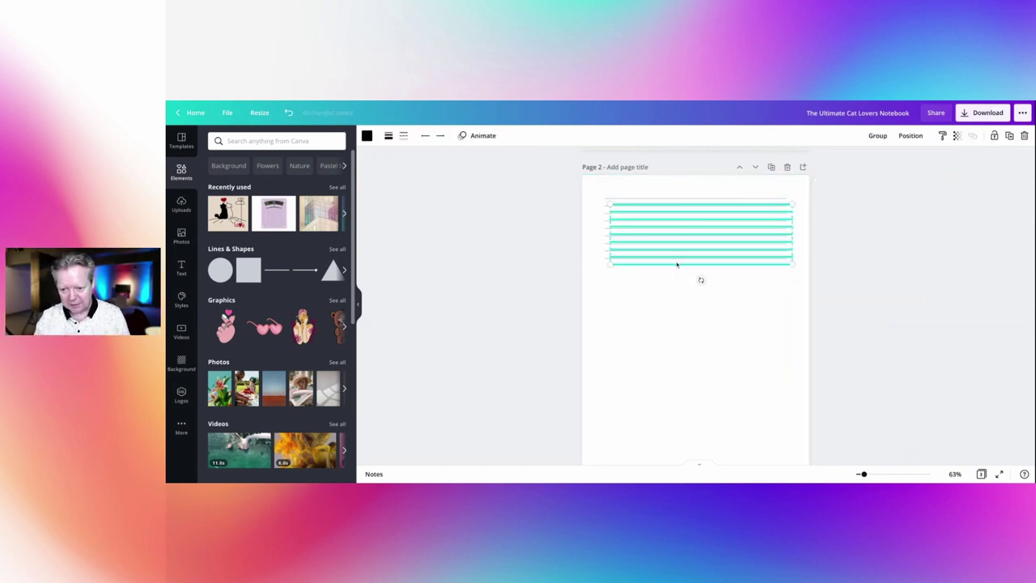
drag(677, 265, 694, 335)
click(669, 342)
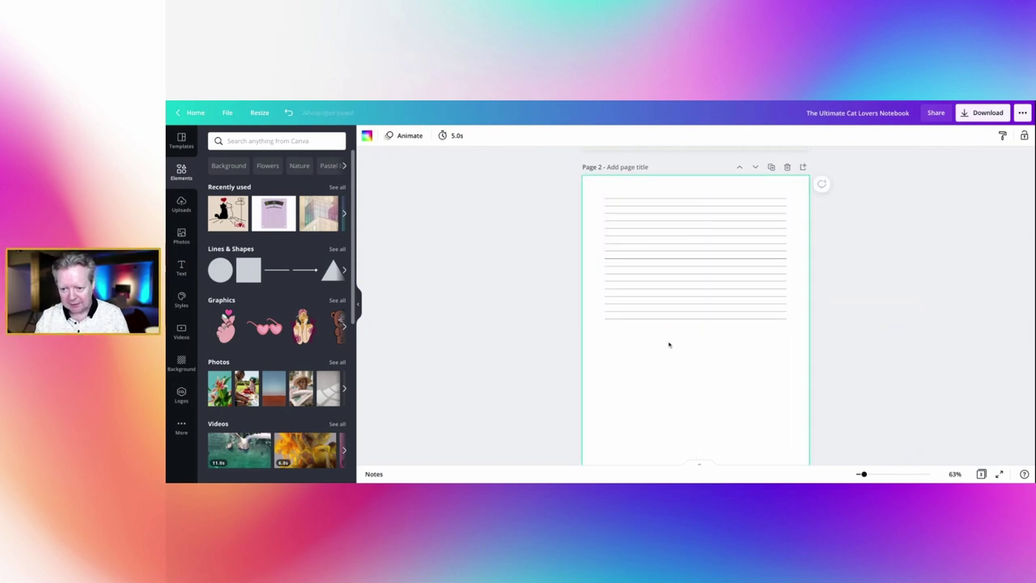
click(701, 262)
click(667, 342)
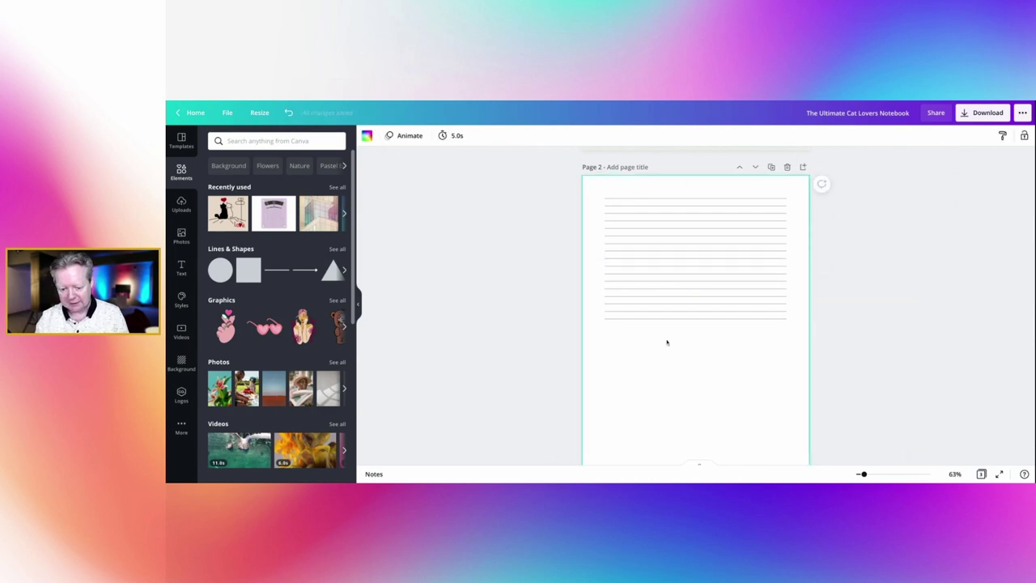
drag(673, 186, 675, 340)
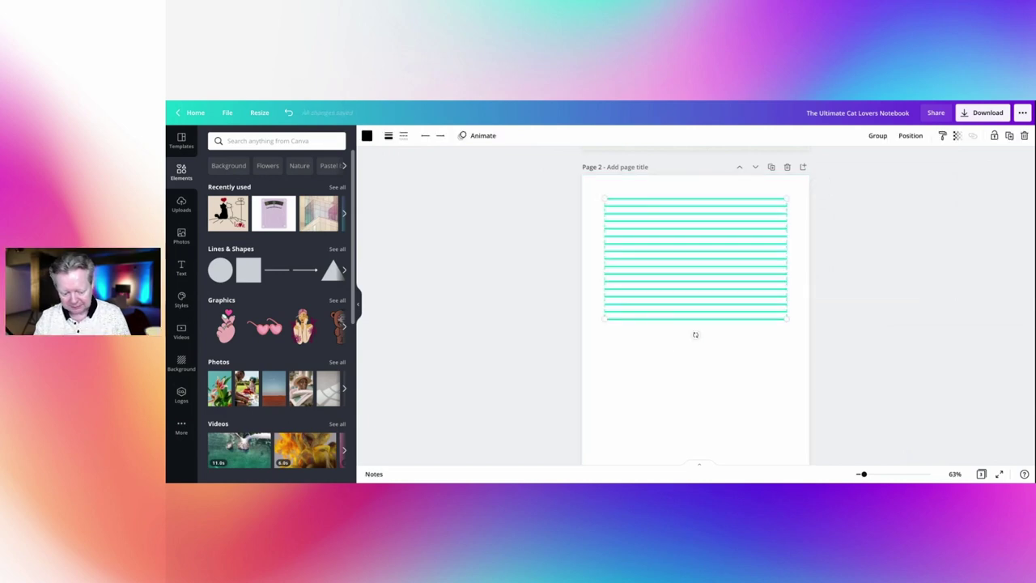
- Extend the ruled lines down the rest of page 2 and review the result
scroll(663, 415, down, 1)
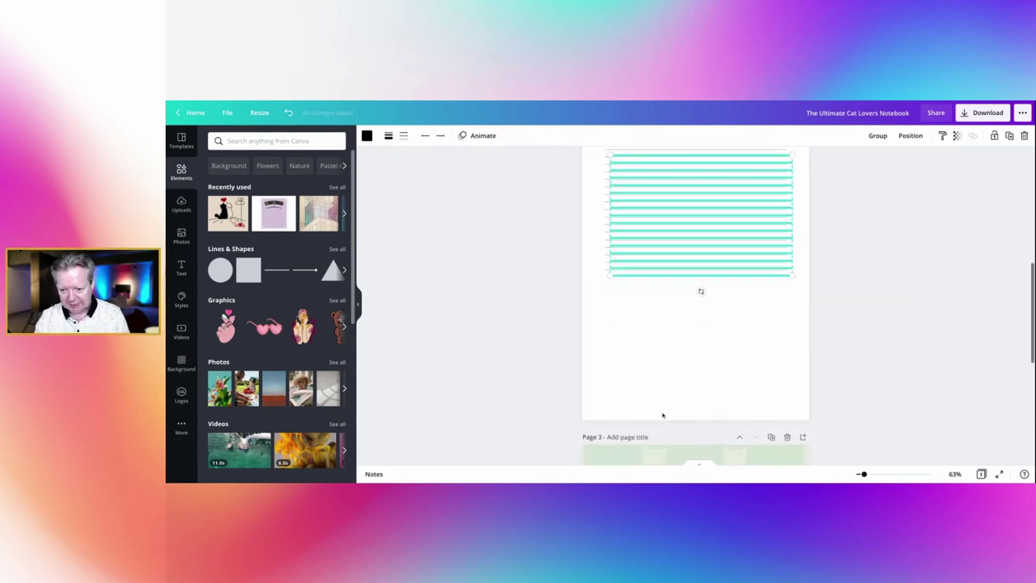
key(shift+Down)
key(shift+Down)
key(shift+Down)
key(shift+Down)
key(shift+Down)
key(shift+Down)
key(shift+Down)
key(shift+Down)
key(shift+Down)
key(shift+Down)
key(shift+Down)
key(shift+Down)
key(shift+Down)
key(shift+Down)
key(shift+Down)
key(shift+Down)
key(shift+Down)
key(shift+Down)
key(shift+Down)
key(shift+Down)
key(shift+Down)
key(shift+Down)
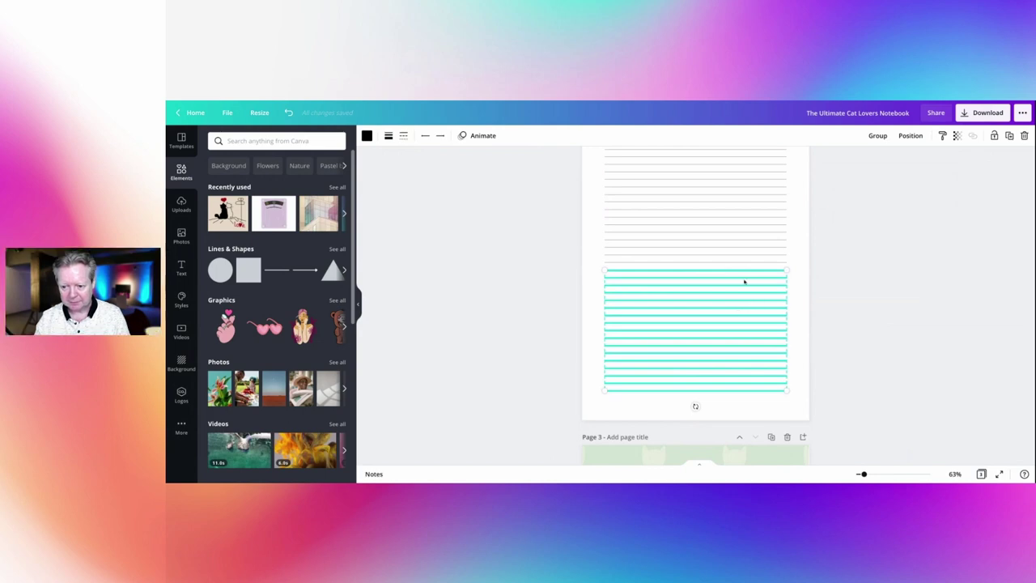
click(834, 284)
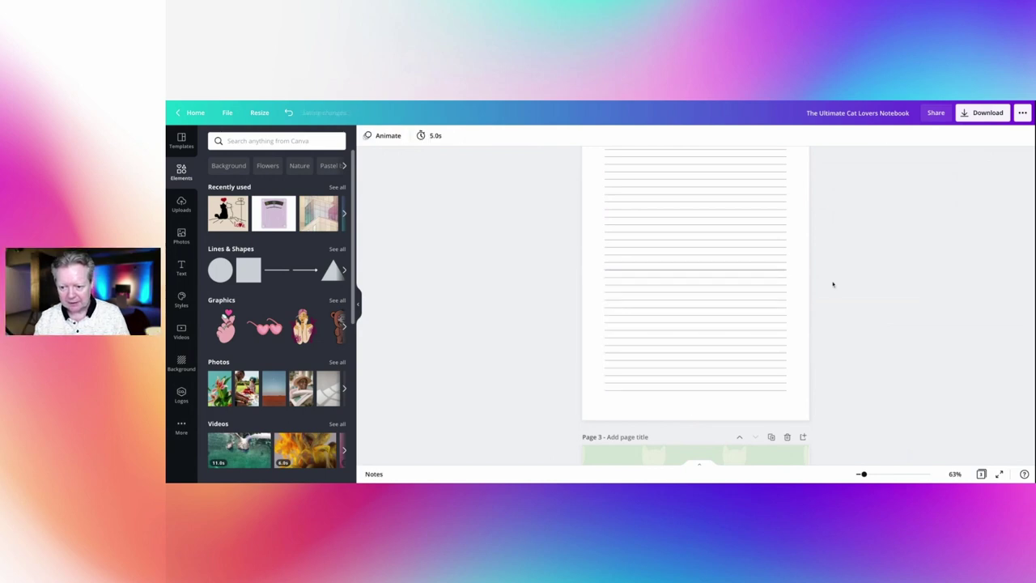
click(750, 274)
key(Escape)
scroll(760, 242, up, 1)
scroll(760, 242, down, 1)
scroll(752, 275, up, 2)
scroll(753, 275, up, 1)
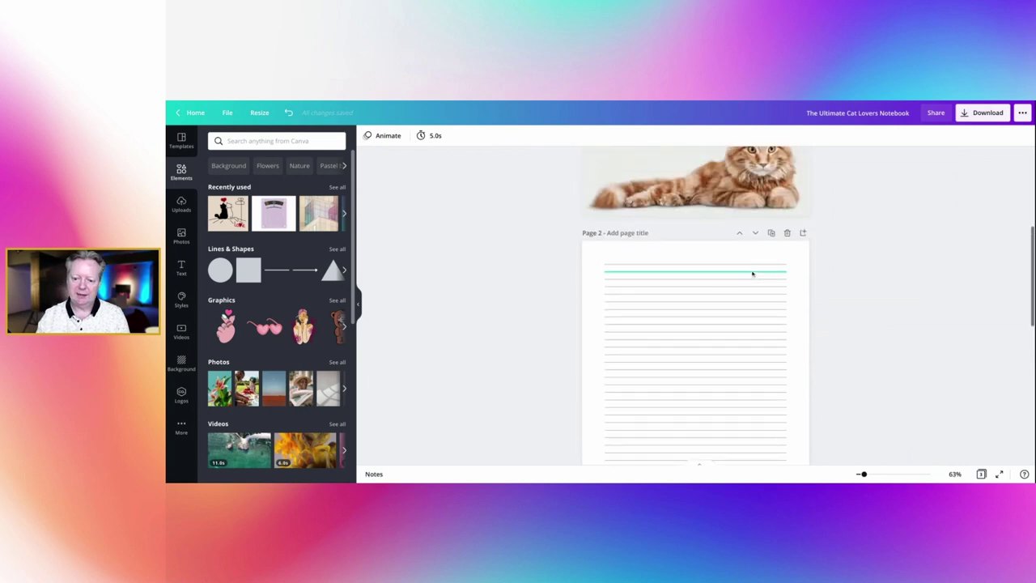
scroll(752, 274, down, 1)
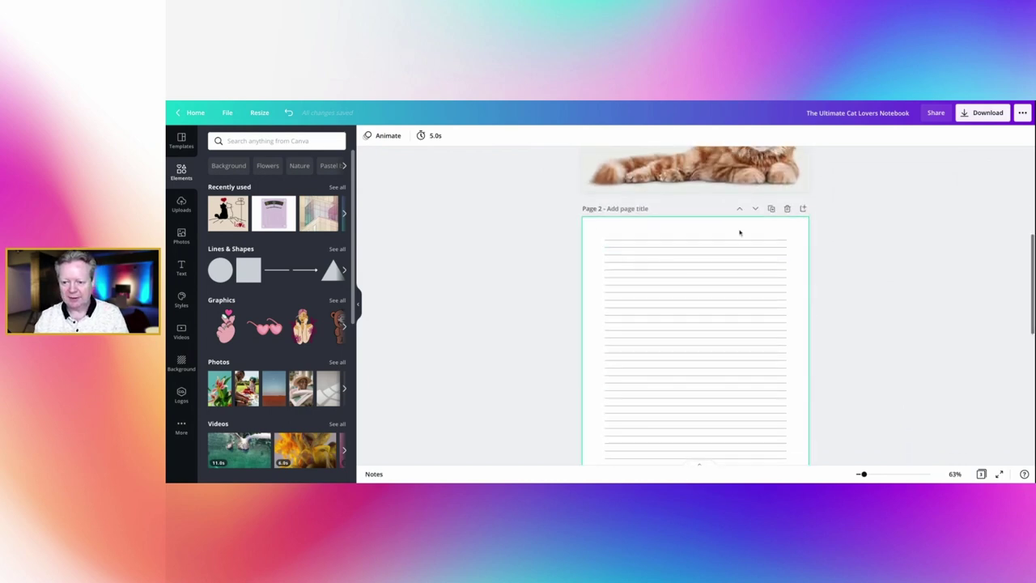
- Select every ruled line on page 2 and shift the block down to centre it
mouse_move(738, 234)
mouse_down()
mouse_move(738, 439)
mouse_move(739, 238)
mouse_up()
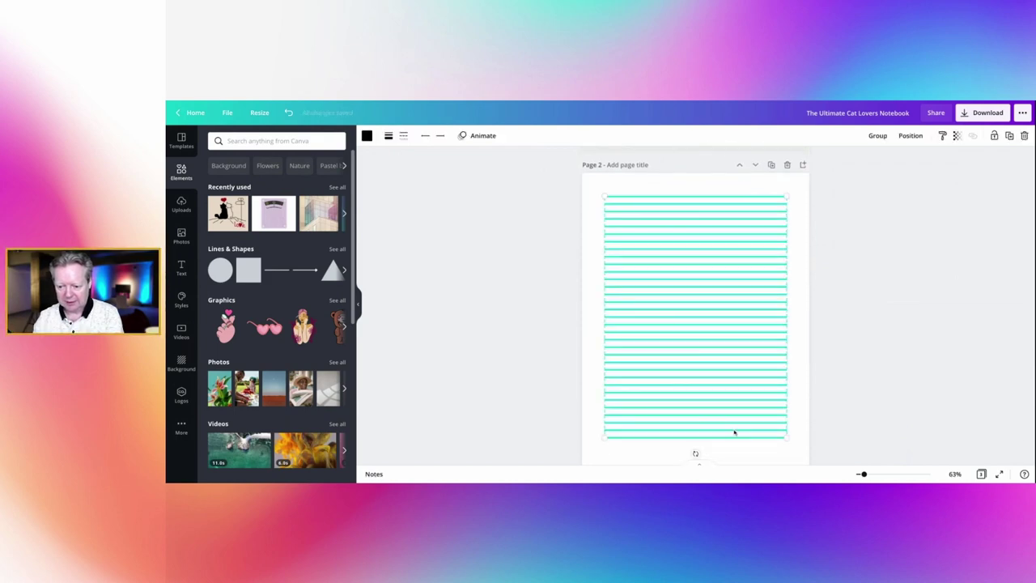
key(Escape)
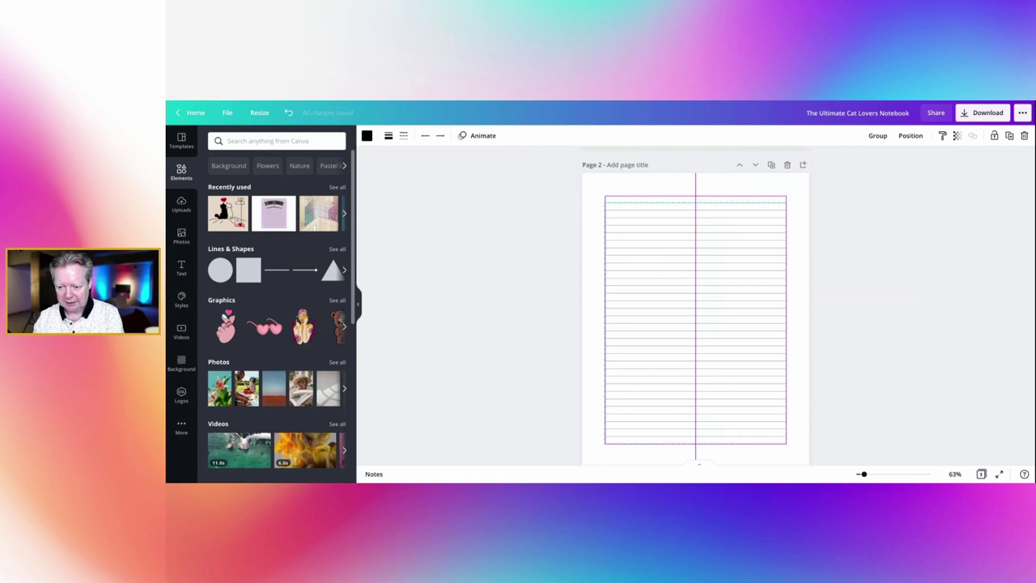
click(869, 399)
scroll(942, 332, down, 2)
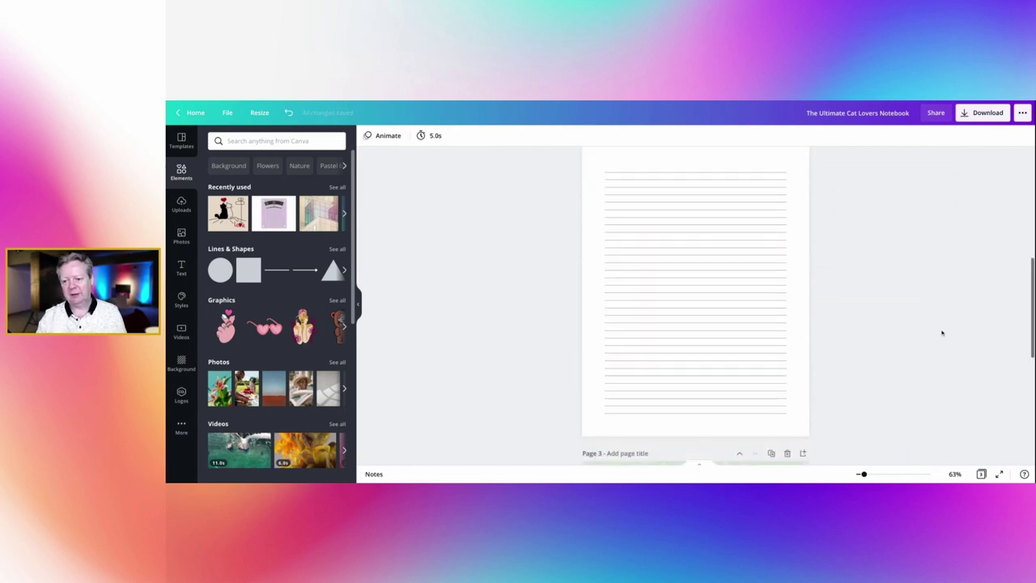
scroll(942, 332, up, 1)
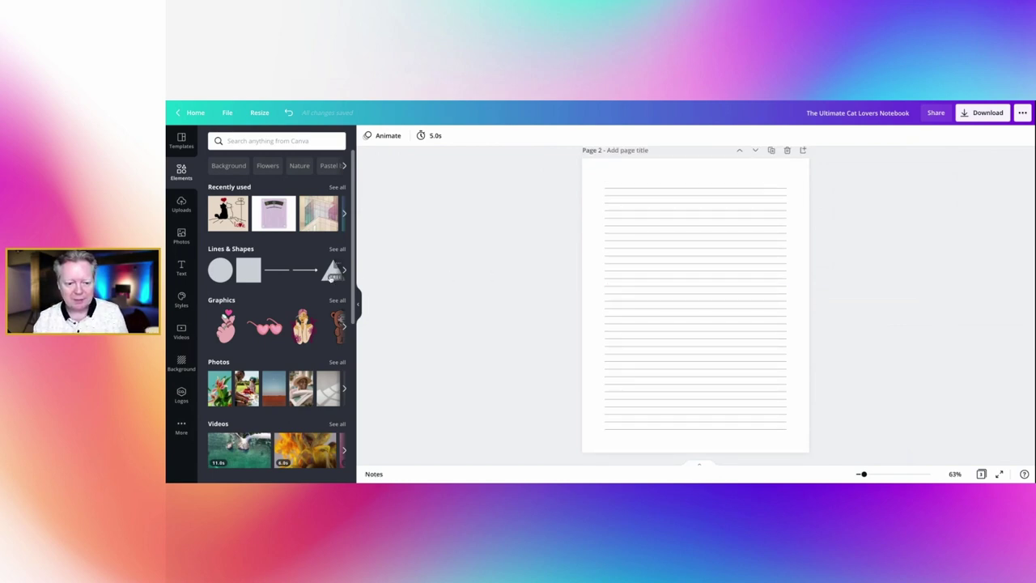
- Search Elements for 'Cats' and add the sitting-cat outline drawing to page 2
scroll(321, 279, down, 1)
click(275, 141)
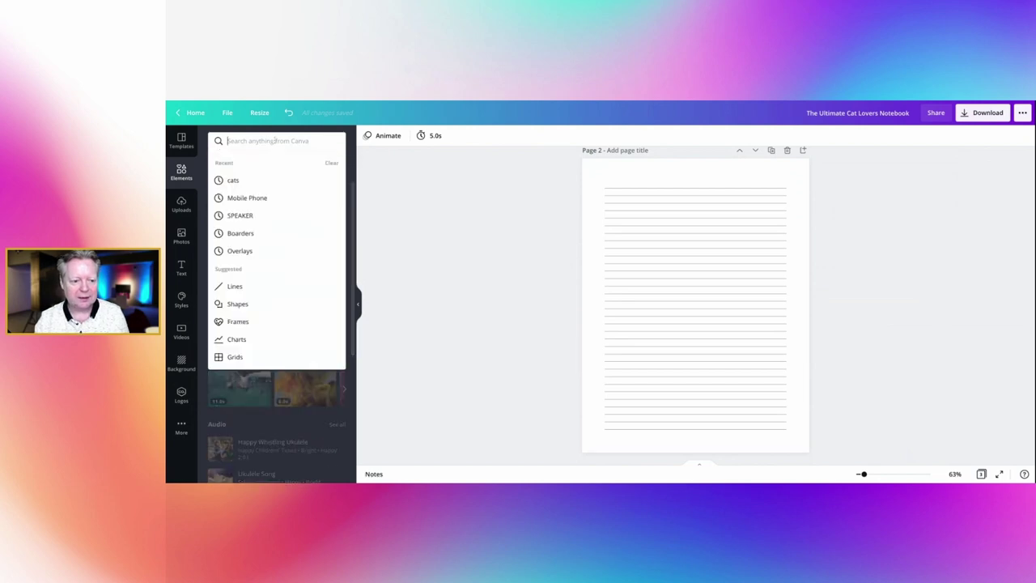
text(Cats)
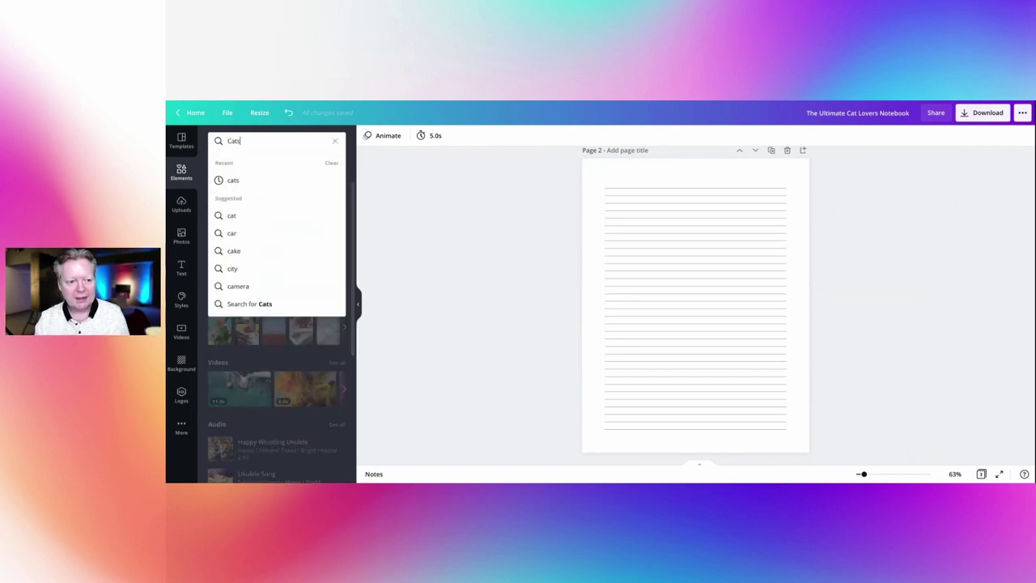
key(Return)
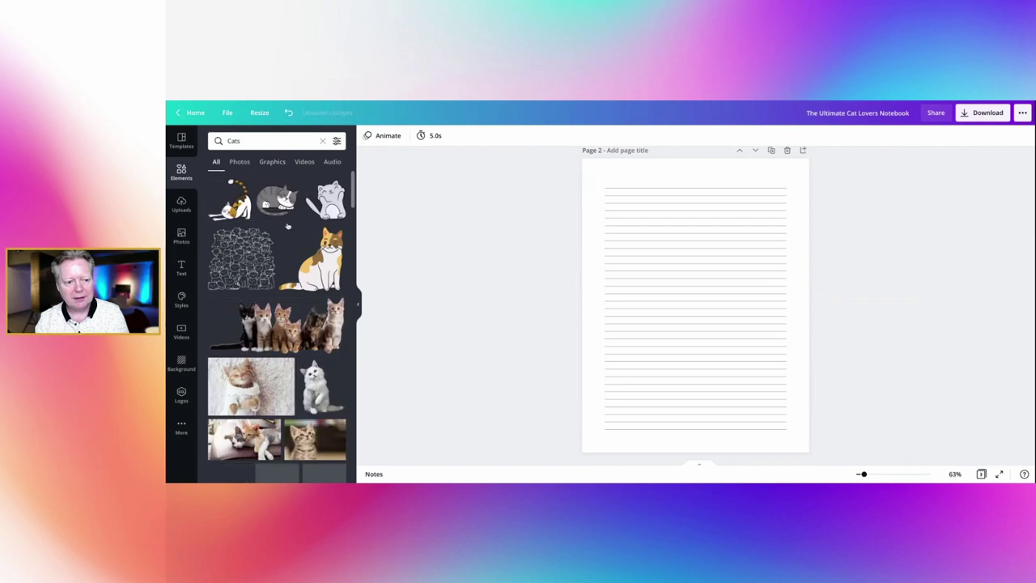
scroll(314, 370, down, 5)
mouse_move(332, 347)
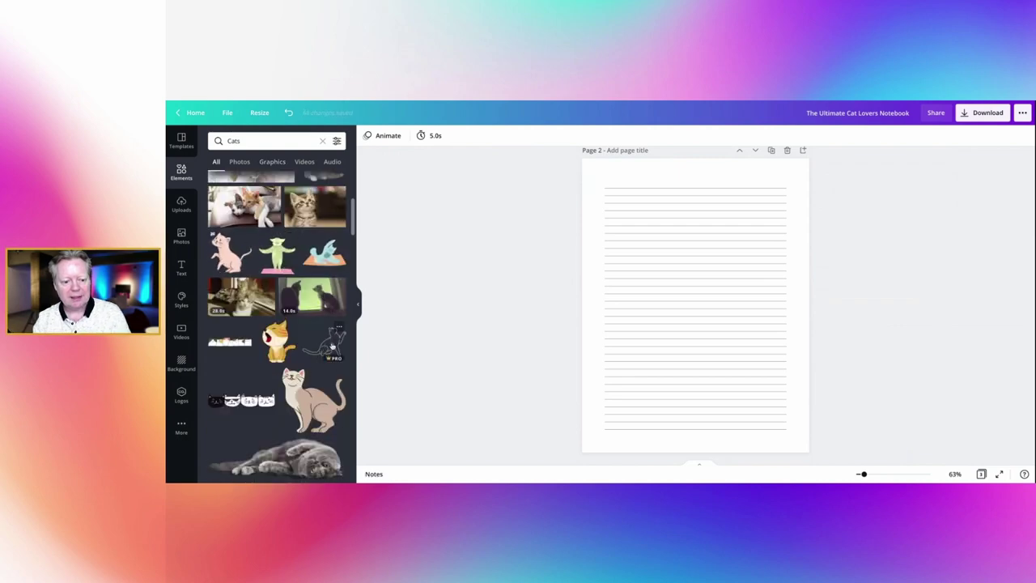
click(332, 347)
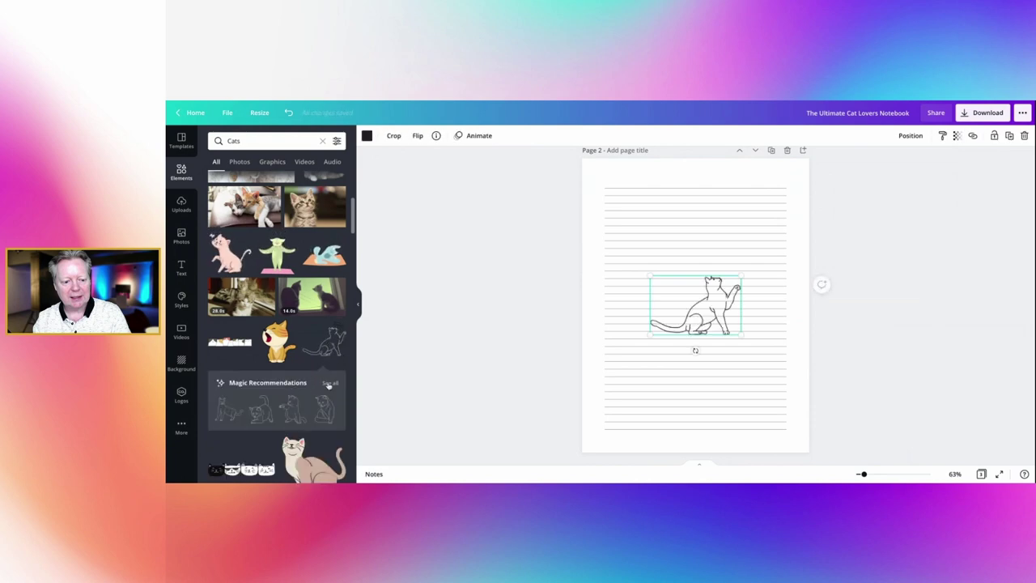
- Add more line-art cats and size them into the bottom-left and top-right corners
click(329, 384)
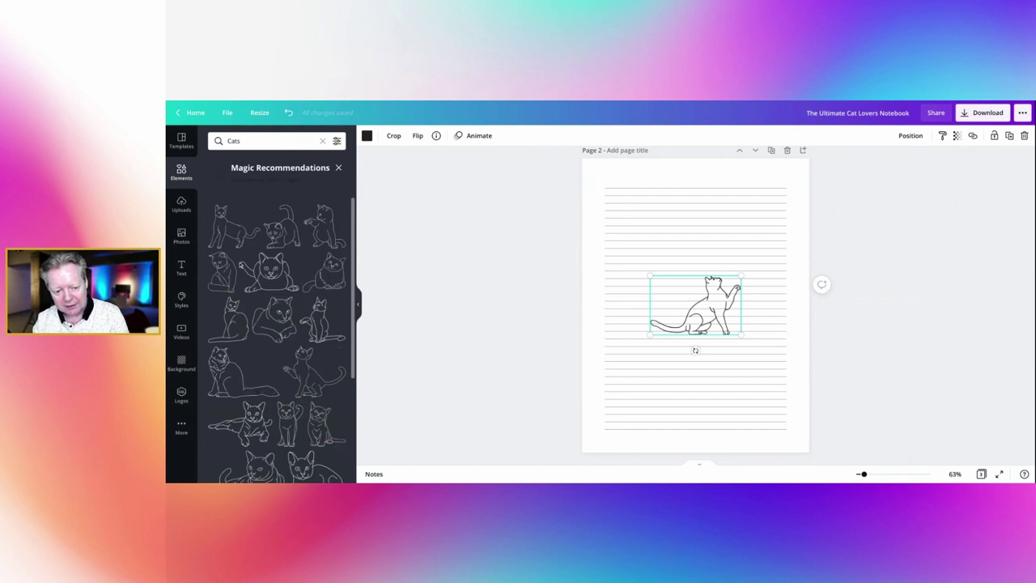
click(326, 220)
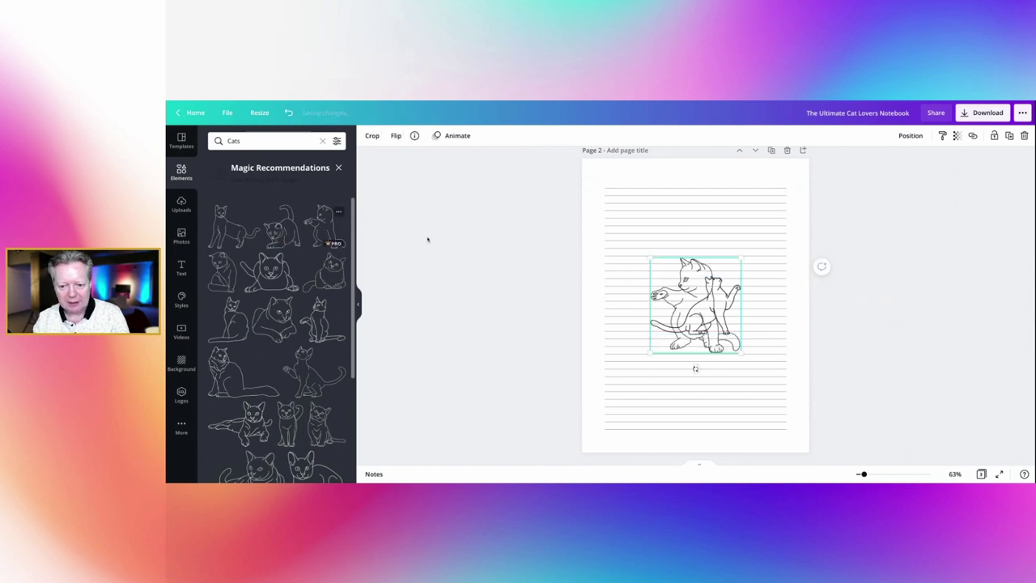
drag(721, 349, 685, 275)
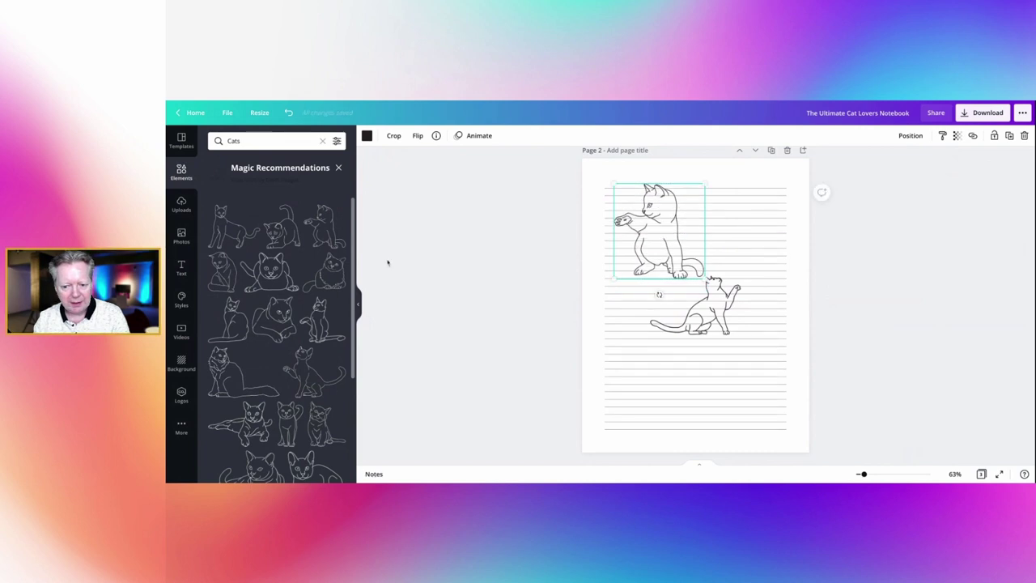
scroll(296, 279, down, 4)
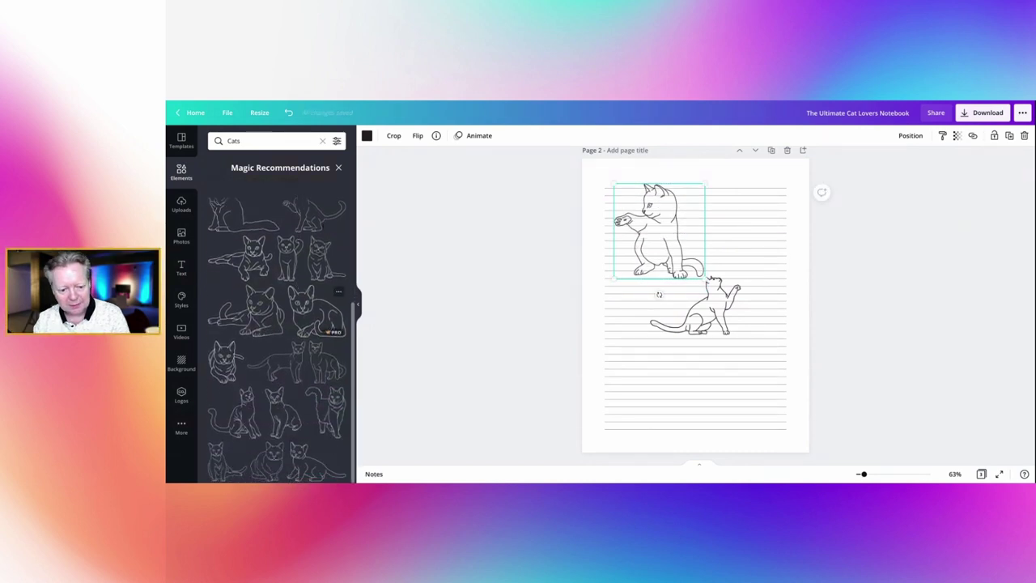
click(330, 404)
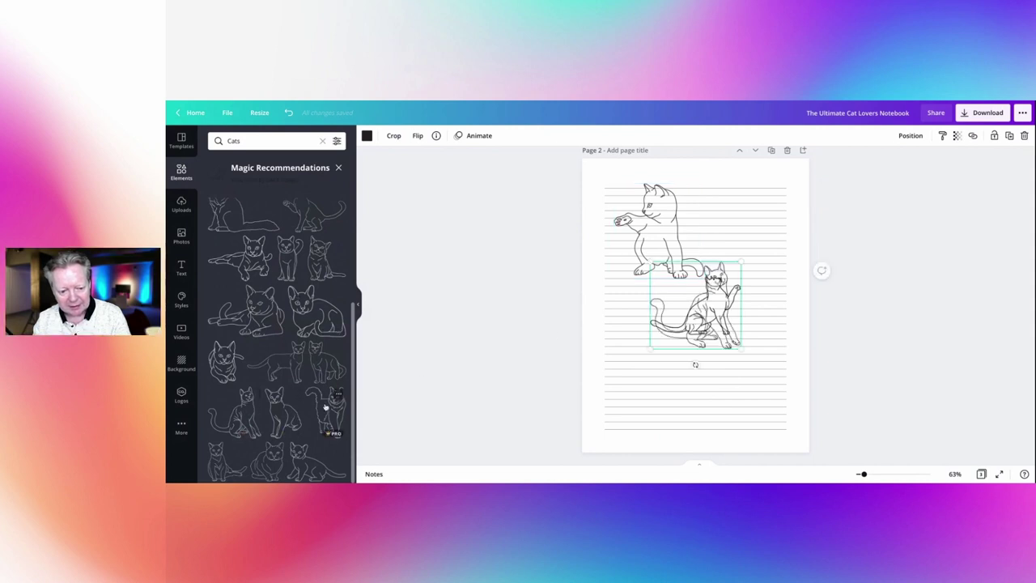
drag(695, 308, 613, 415)
drag(656, 235, 761, 198)
drag(722, 240, 765, 207)
- Shrink a cat into the top-left corner and move the last cat to the bottom-right
click(911, 135)
drag(696, 307, 634, 235)
drag(679, 276, 621, 195)
click(638, 259)
click(607, 182)
click(911, 135)
click(865, 271)
drag(668, 287, 759, 420)
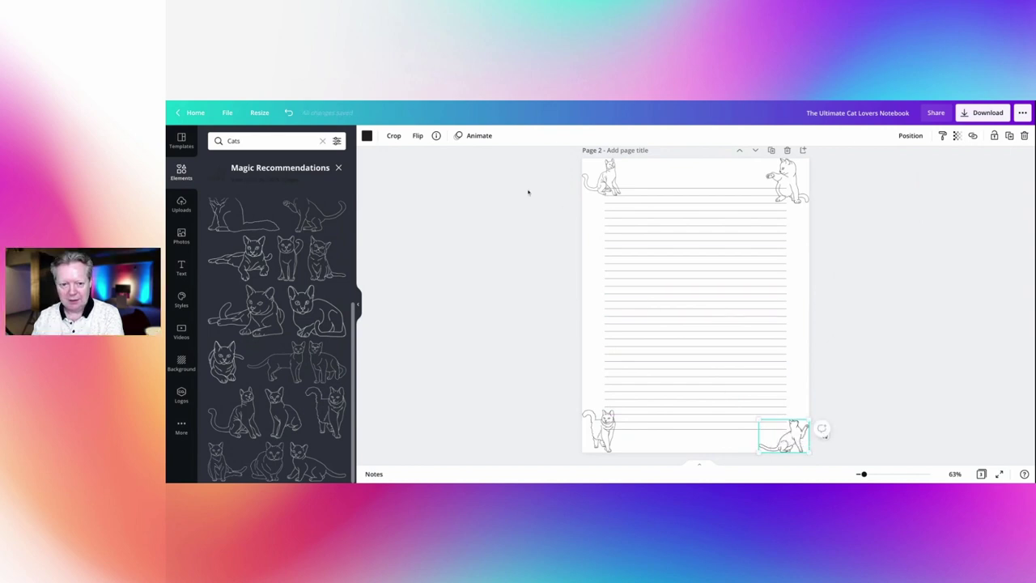
- Flip the bottom-right cat horizontally and nudge it against the right edge
click(418, 136)
click(428, 159)
click(428, 158)
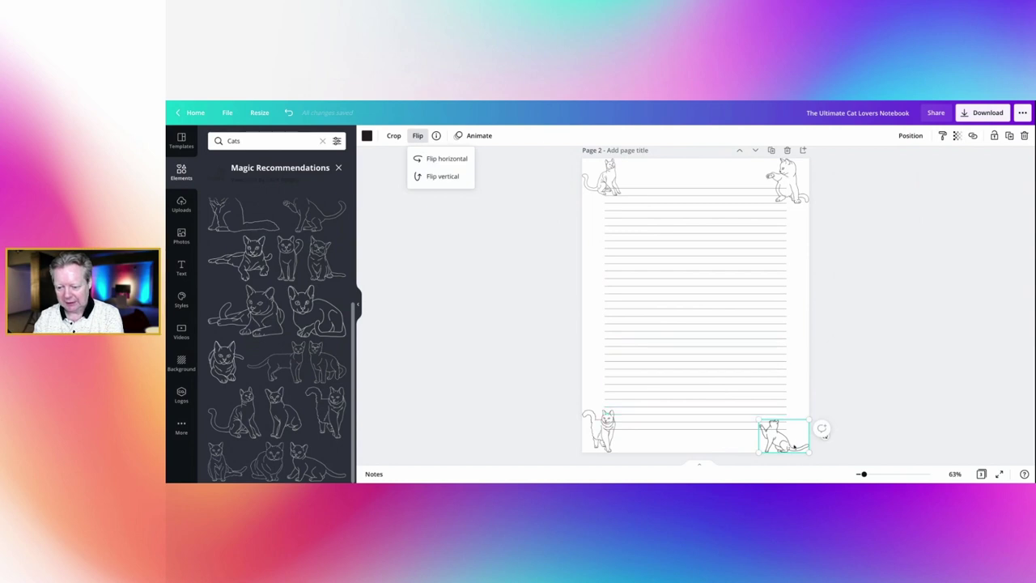
drag(791, 443, 806, 444)
click(875, 422)
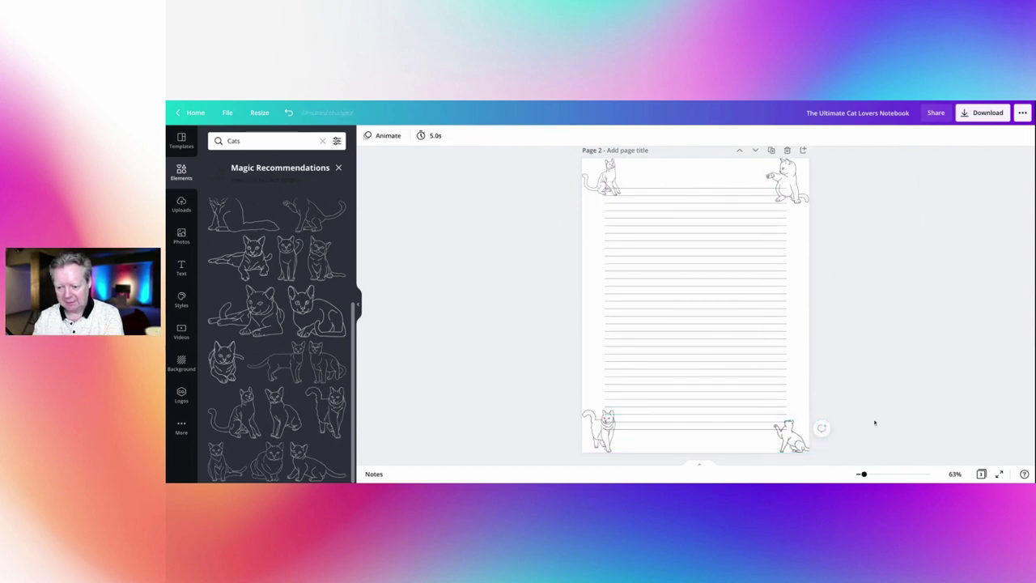
- Nudge the bottom-left, top-left and top-right cats flush against their page edges
click(603, 429)
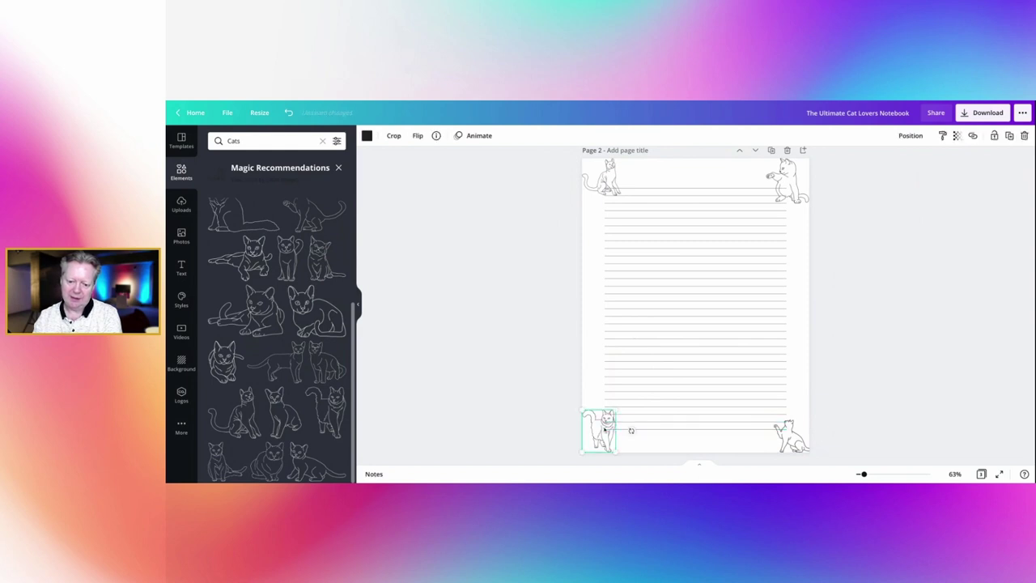
drag(602, 427, 603, 422)
click(555, 426)
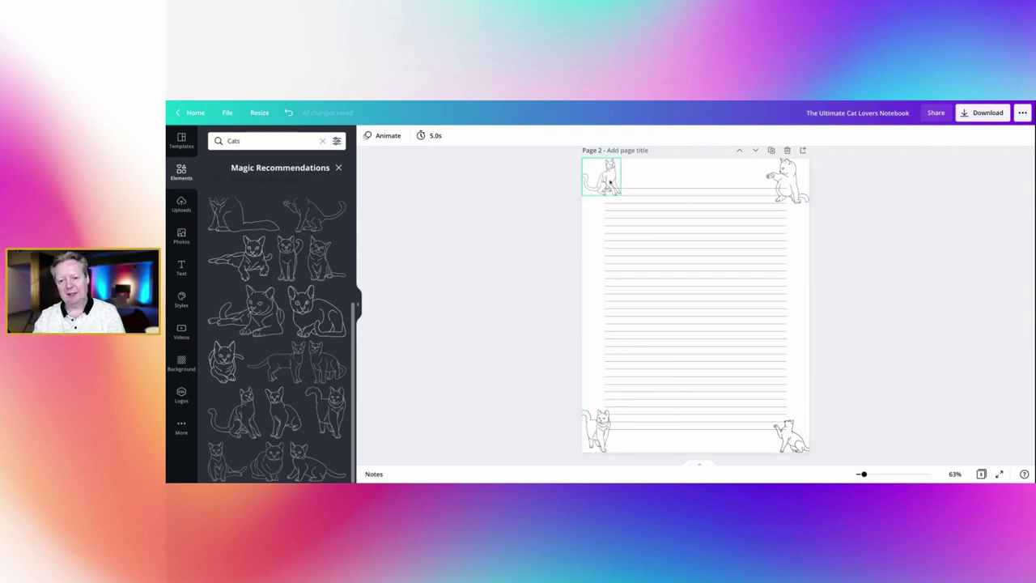
drag(610, 183, 602, 181)
click(562, 245)
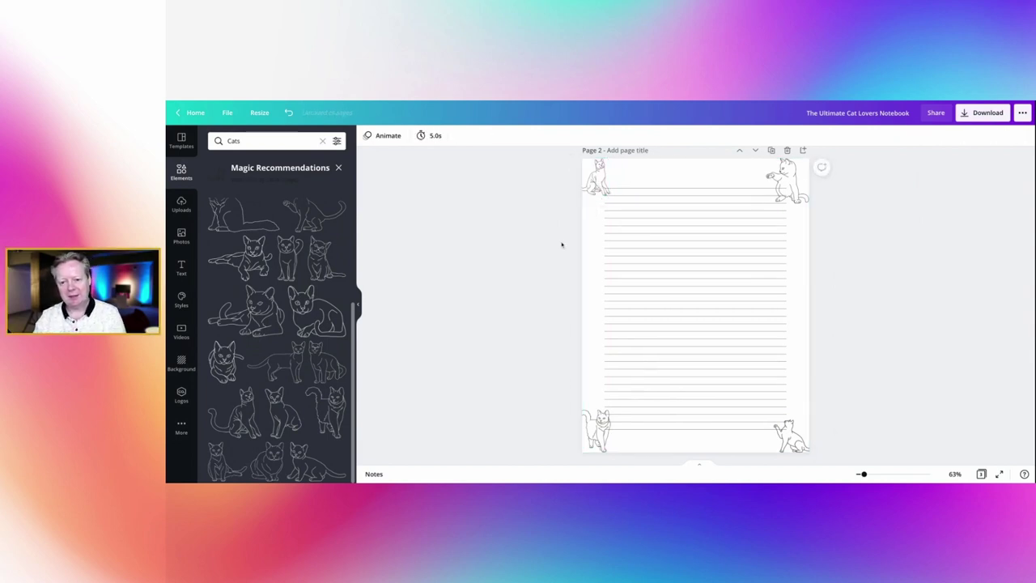
mouse_move(794, 177)
mouse_down()
mouse_move(803, 177)
mouse_move(779, 174)
mouse_up()
click(851, 225)
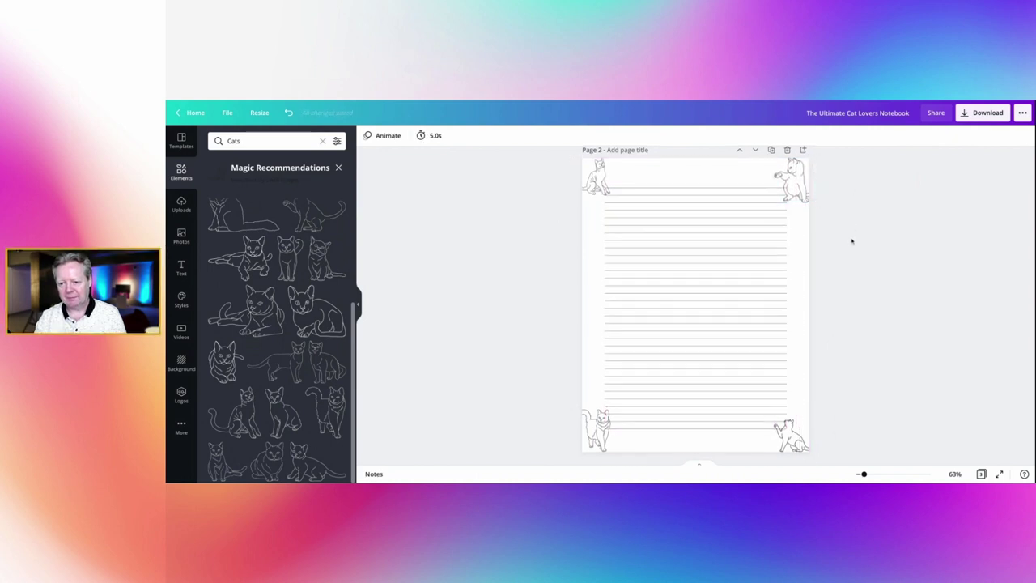
scroll(852, 241, up, 3)
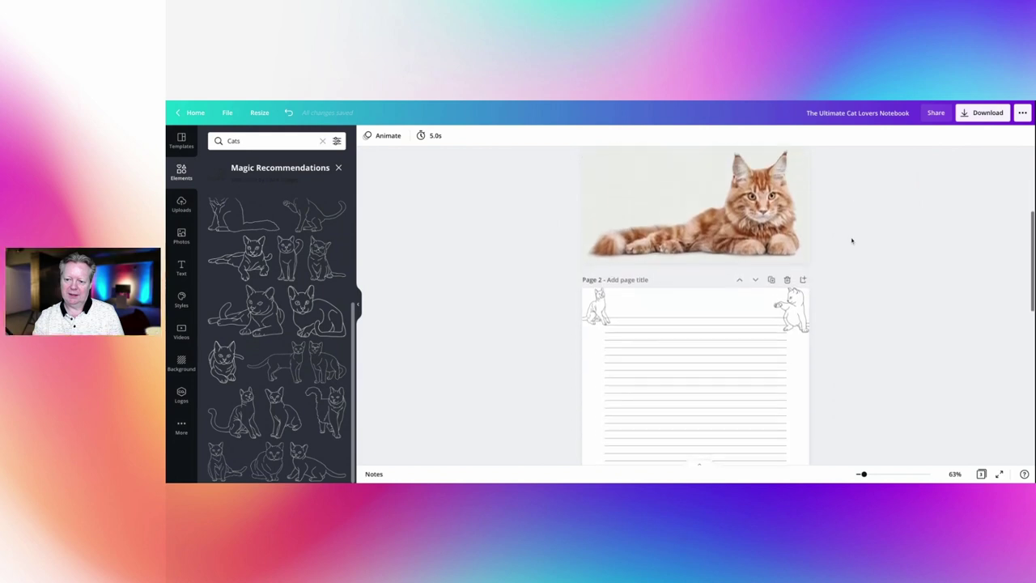
scroll(852, 240, up, 2)
scroll(852, 241, down, 4)
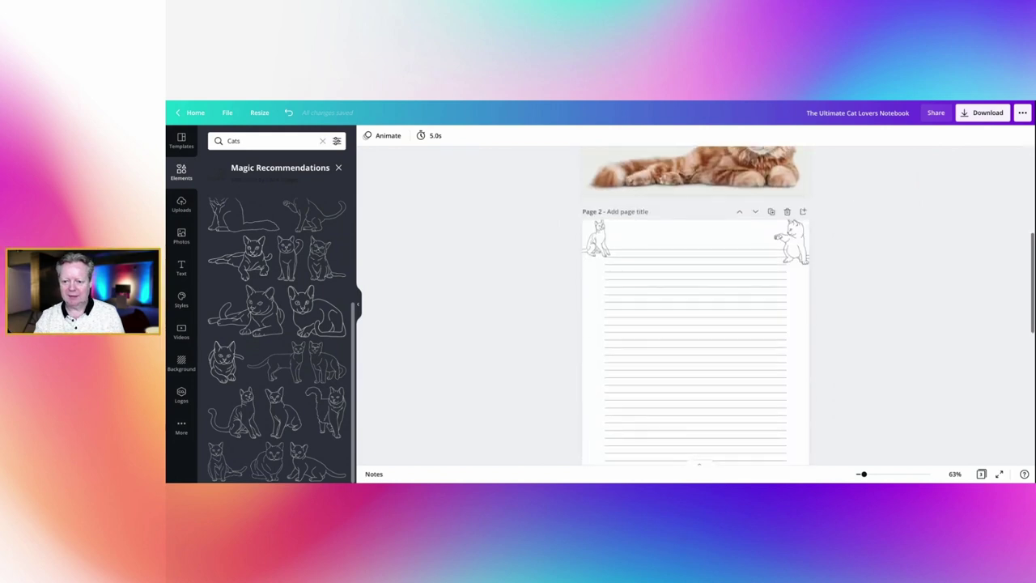
scroll(740, 275, down, 1)
scroll(867, 351, down, 3)
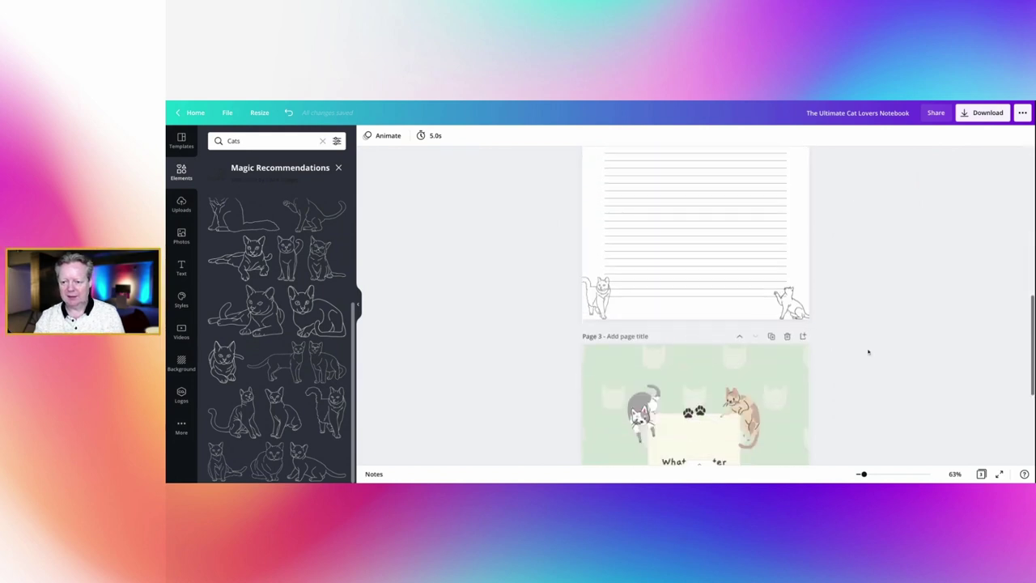
scroll(898, 398, down, 5)
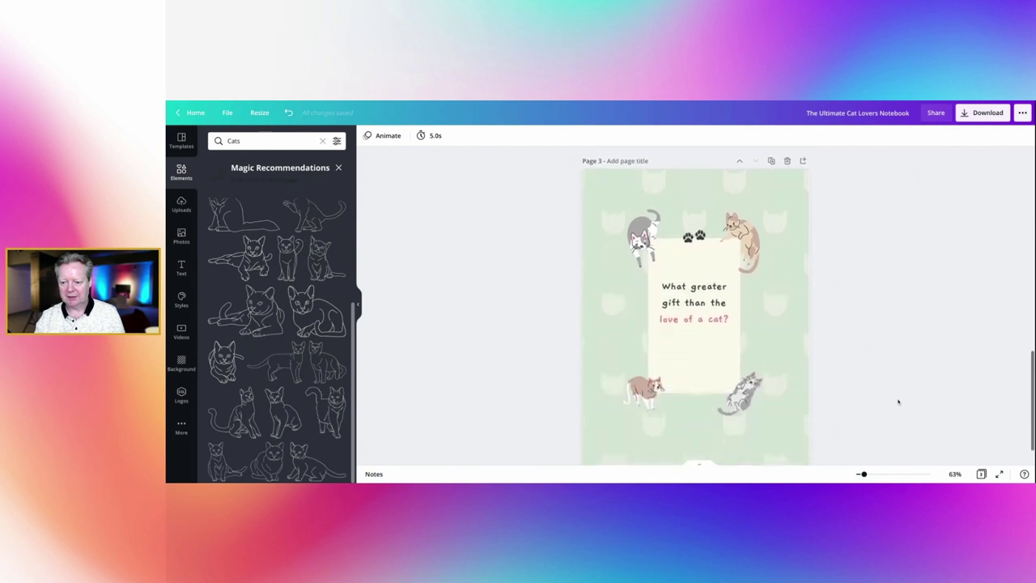
scroll(898, 401, up, 7)
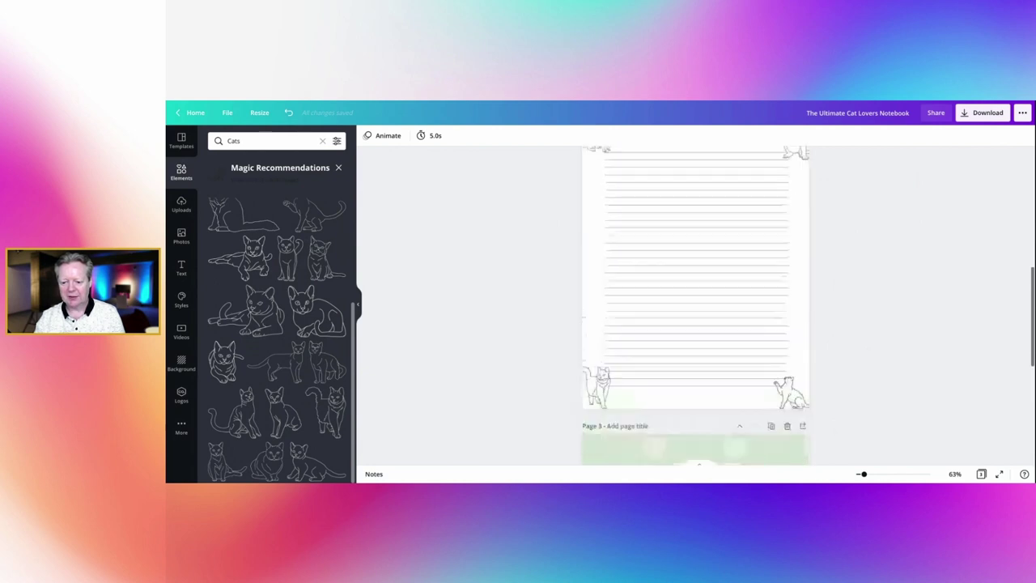
scroll(705, 216, up, 1)
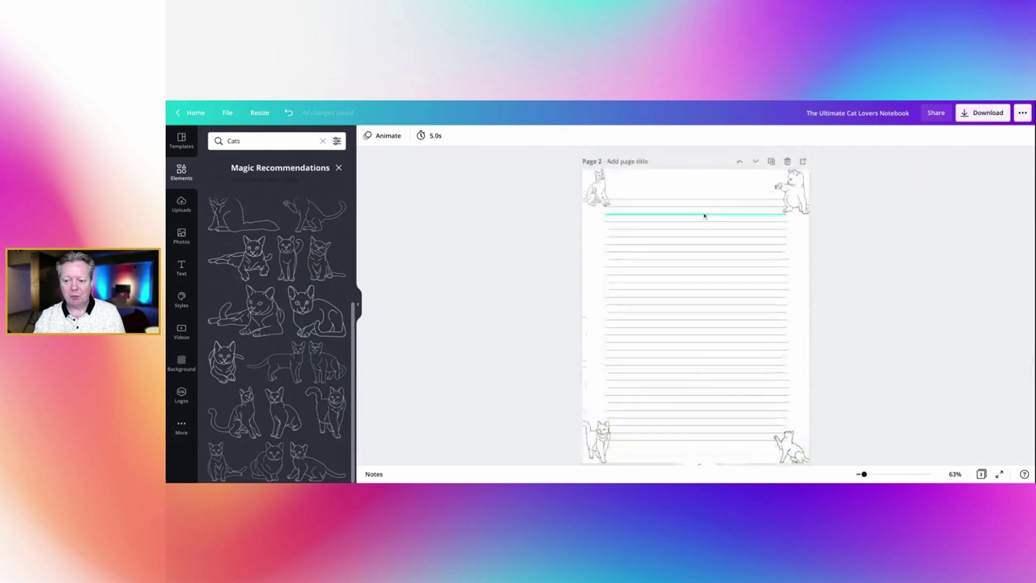
click(681, 190)
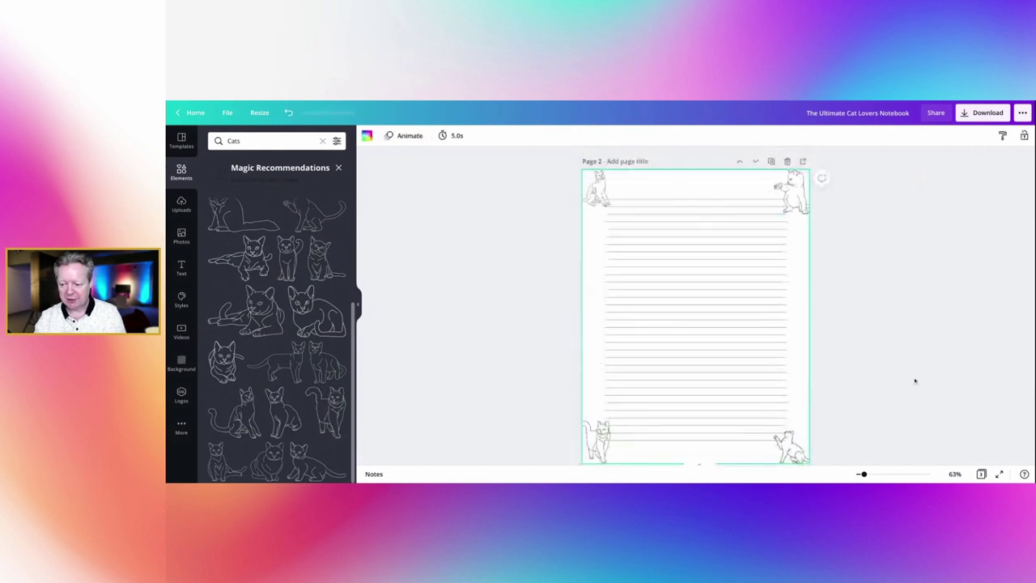
- Undo, then shrink and horizontally flip the bottom-right cat against the right edge
key(ctrl+z)
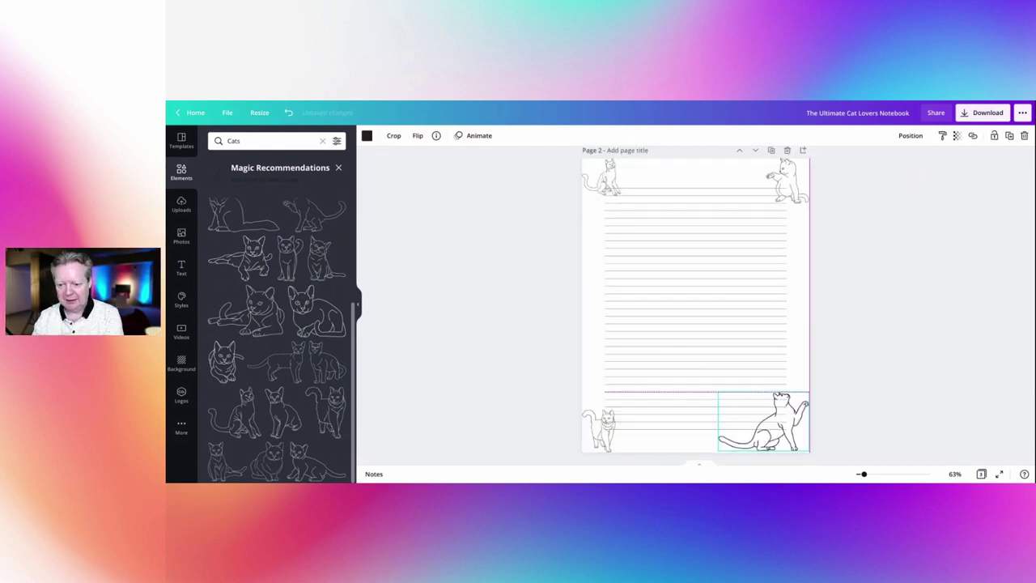
click(733, 407)
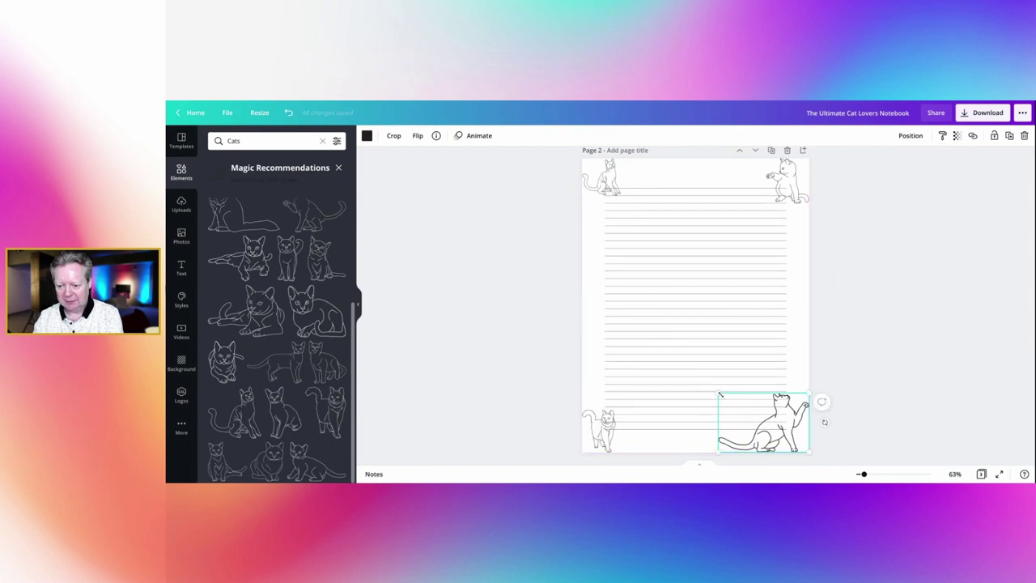
drag(720, 394, 759, 420)
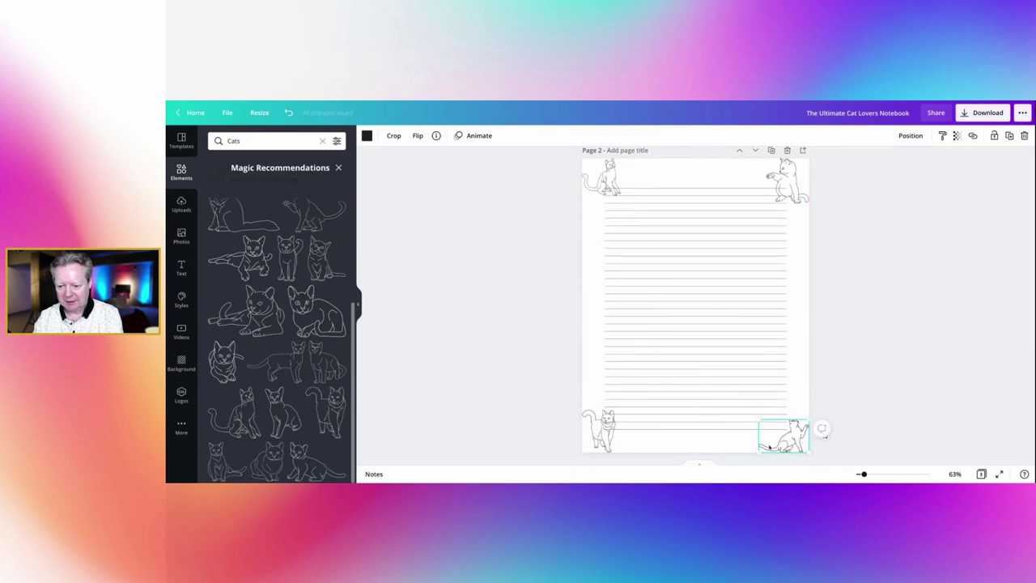
click(417, 136)
click(433, 160)
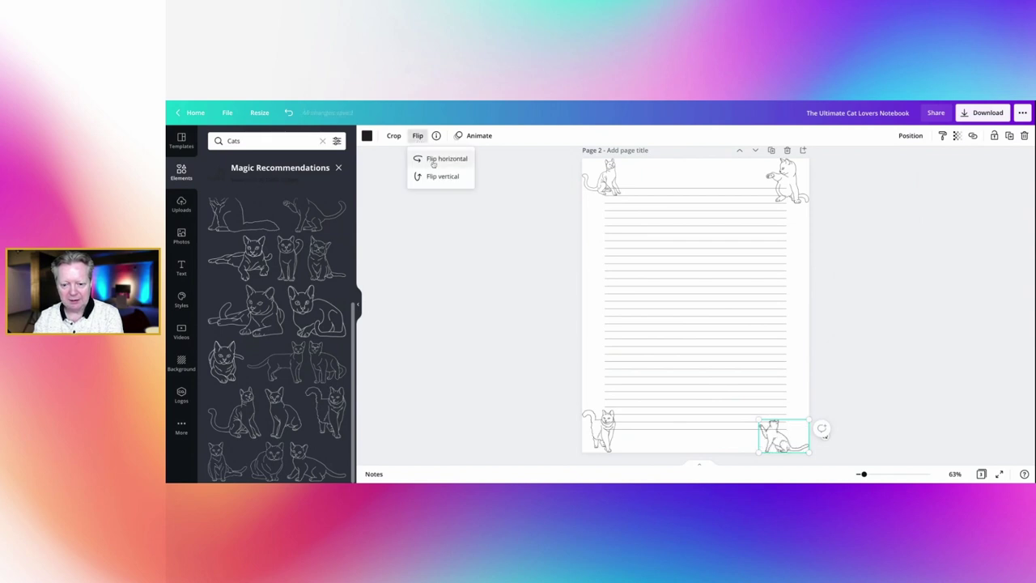
click(794, 444)
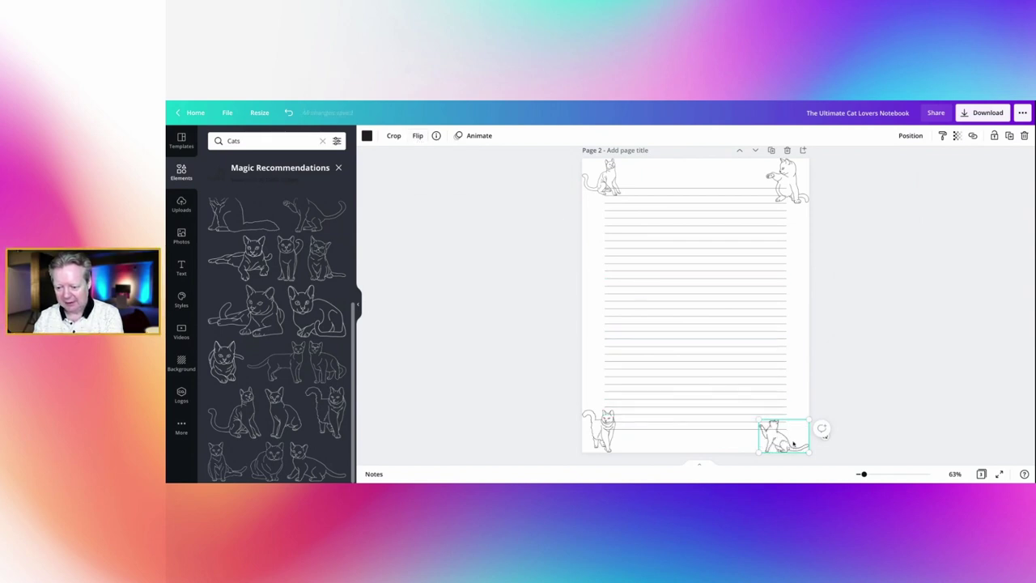
drag(794, 444, 801, 444)
click(875, 422)
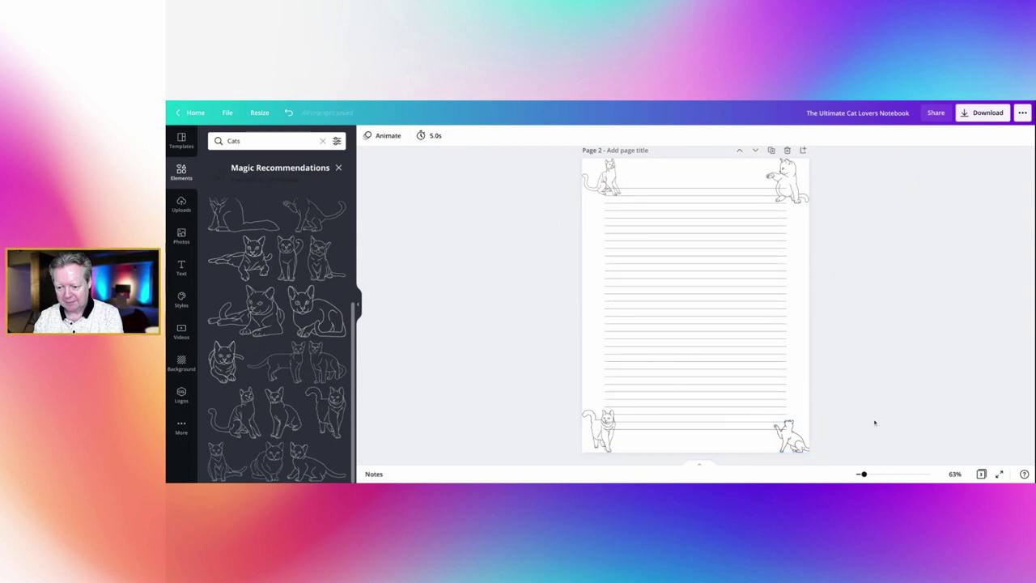
- Push the top-left and top-right cats flush against the page edges
click(603, 429)
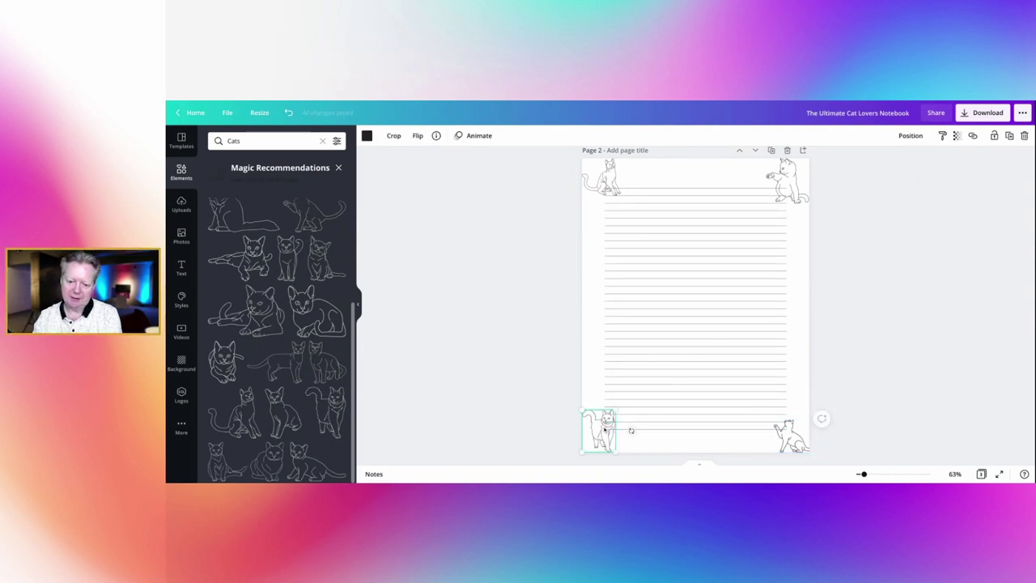
click(536, 389)
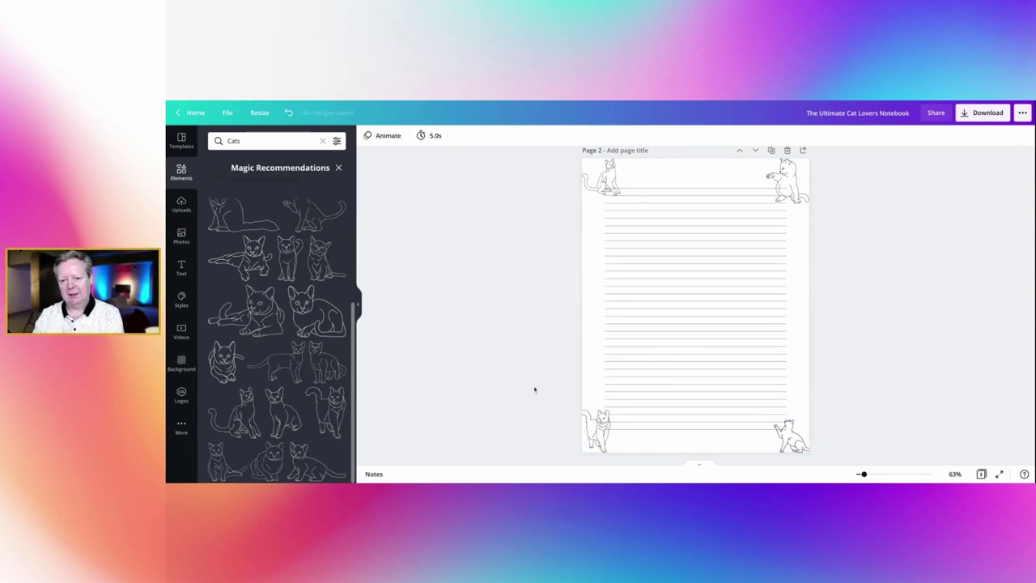
drag(598, 192, 588, 192)
drag(785, 176, 792, 176)
- Deselect the top-right cat and select ruled page 2 with its four corner cats
click(851, 238)
scroll(852, 240, up, 4)
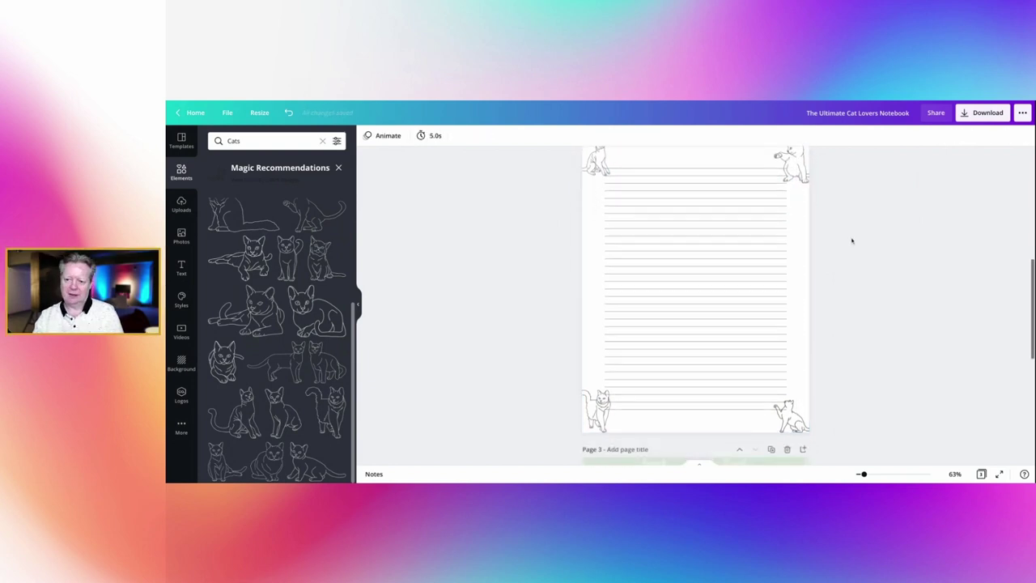
scroll(852, 240, up, 4)
scroll(852, 240, down, 6)
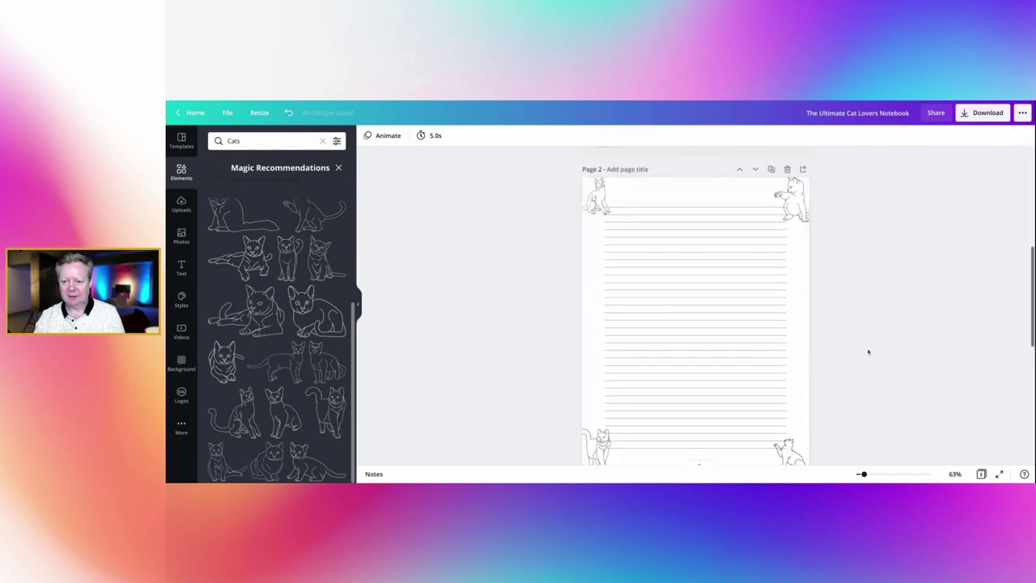
scroll(869, 352, down, 3)
scroll(898, 399, down, 3)
scroll(898, 400, up, 5)
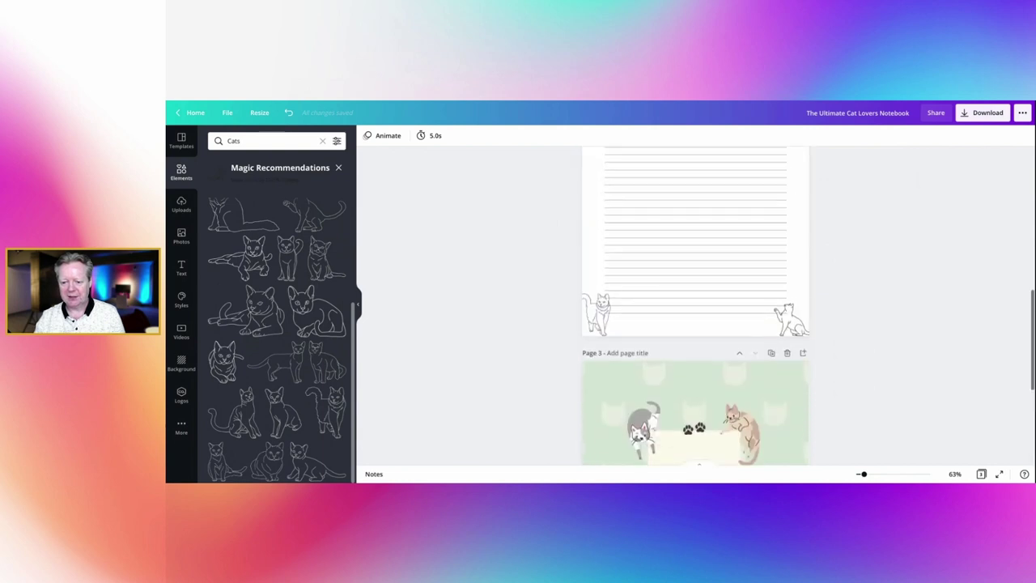
scroll(898, 400, up, 2)
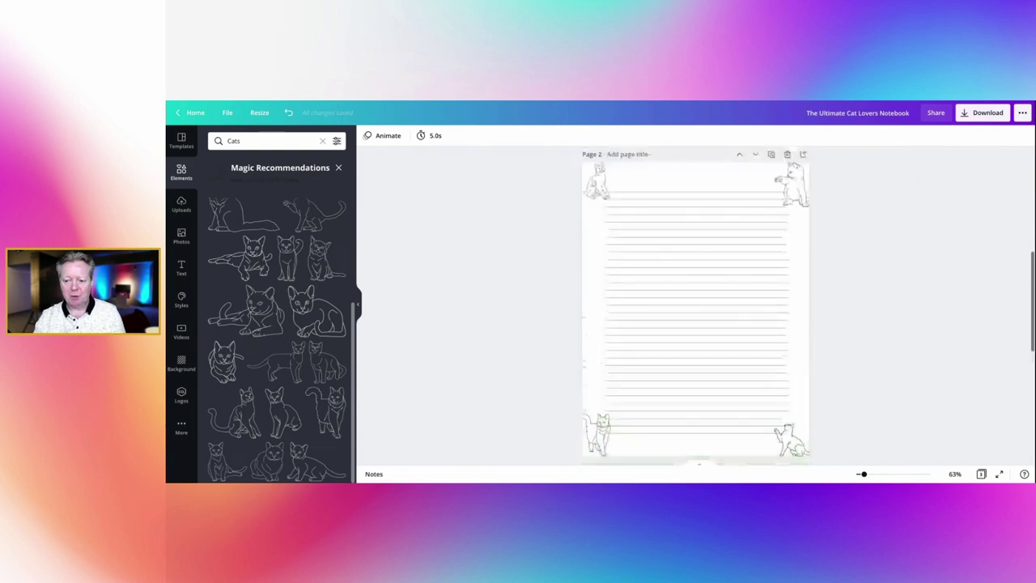
click(683, 189)
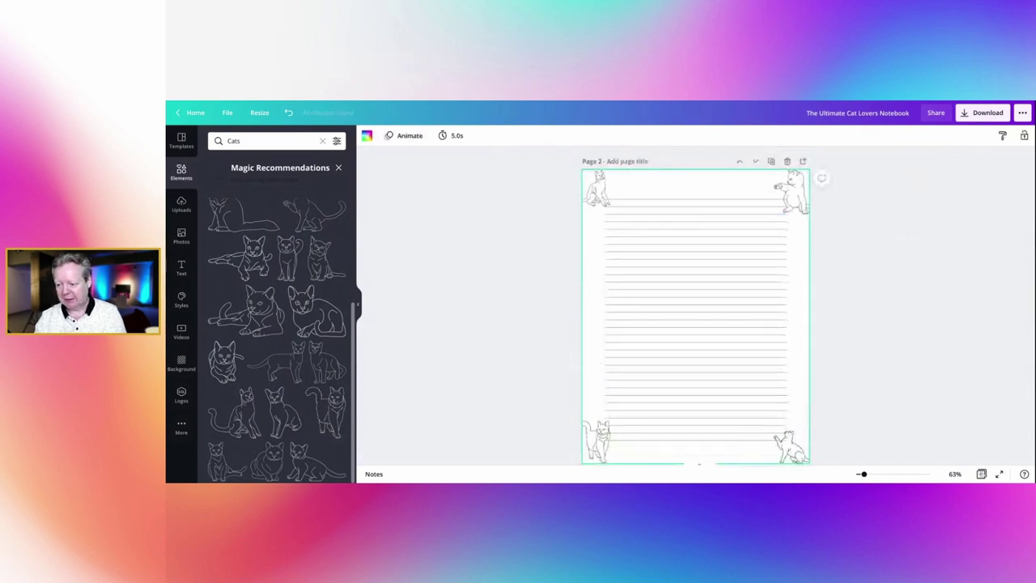
- In Grid view, duplicate ruled page 2, then duplicate pages 2–3 to get four ruled pages
click(982, 475)
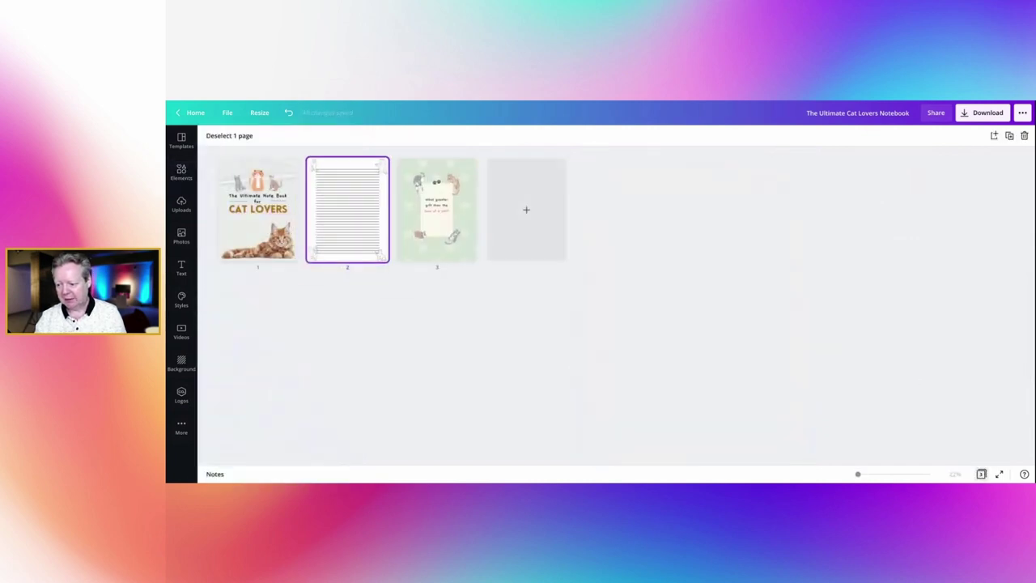
right_click(353, 220)
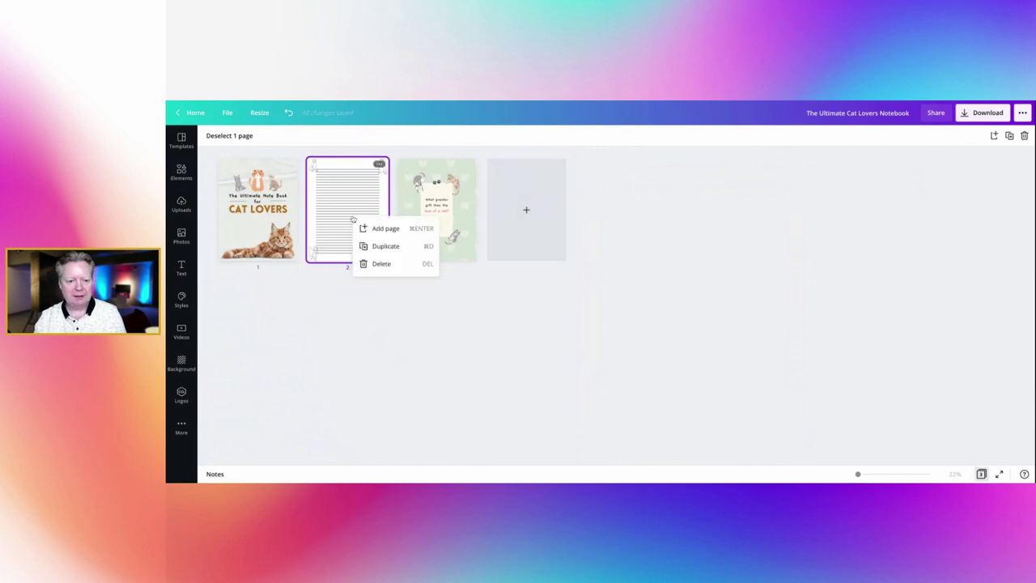
click(375, 247)
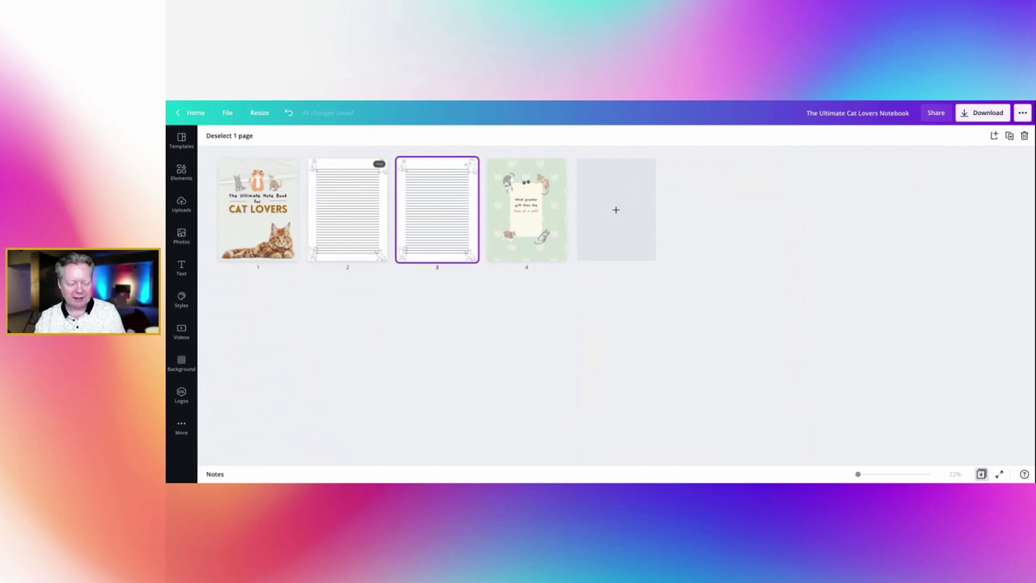
click(357, 233)
shift+click(423, 229)
right_click(424, 230)
click(447, 257)
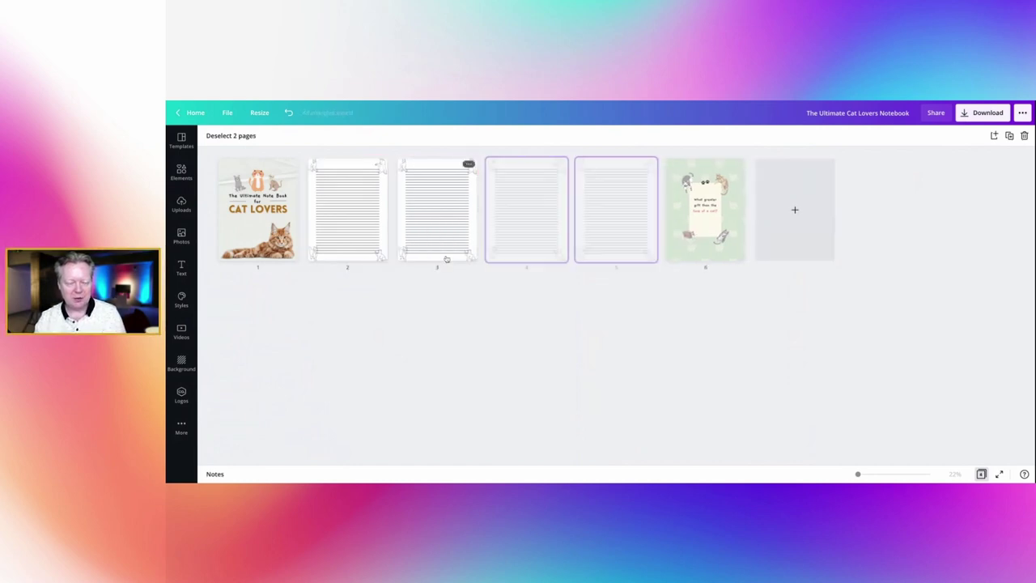
- Duplicate ruled pages 2–5, then the eight ruled pages, giving 16 ruled pages
click(351, 213)
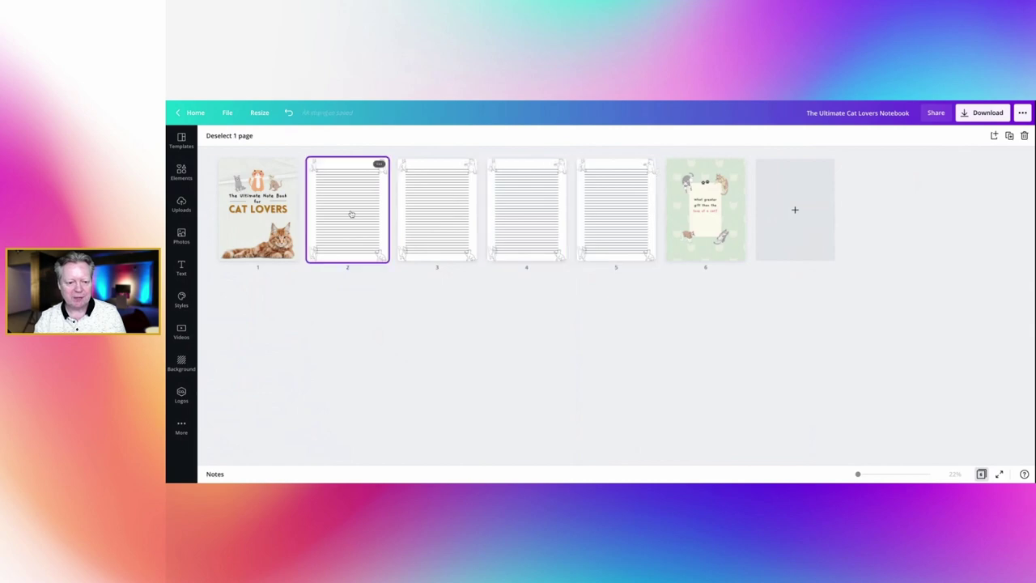
shift+click(610, 216)
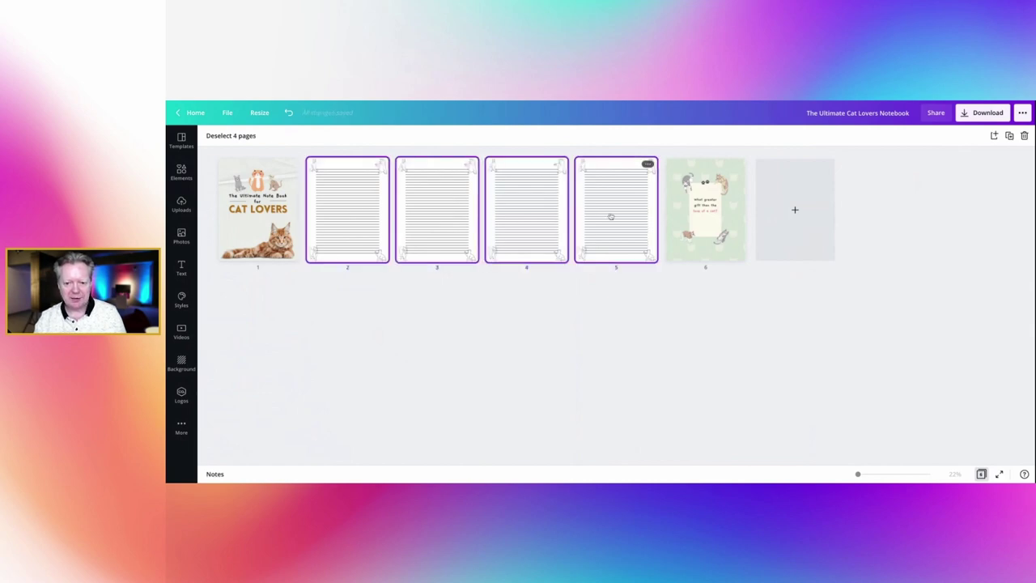
right_click(612, 217)
click(637, 241)
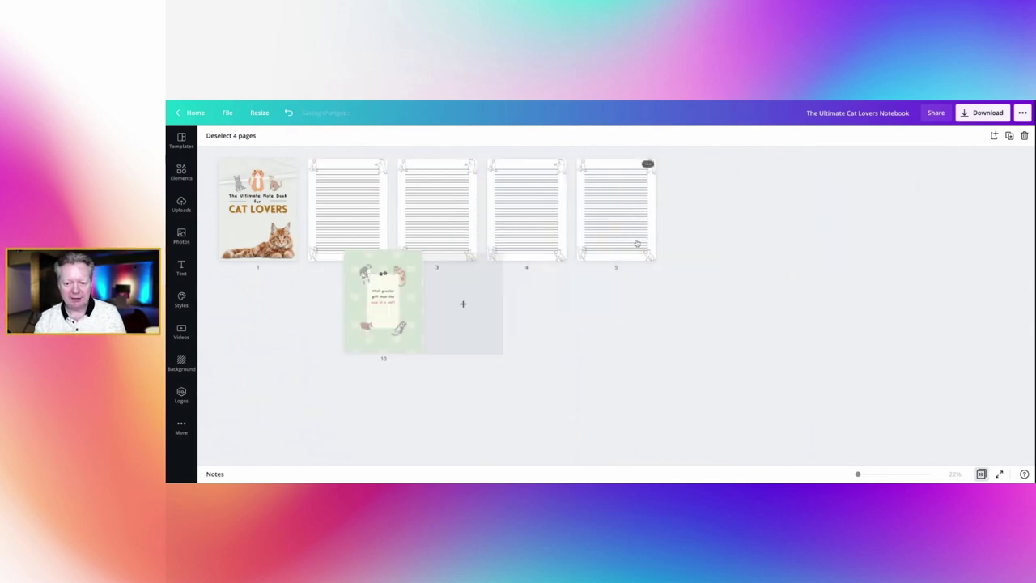
click(367, 223)
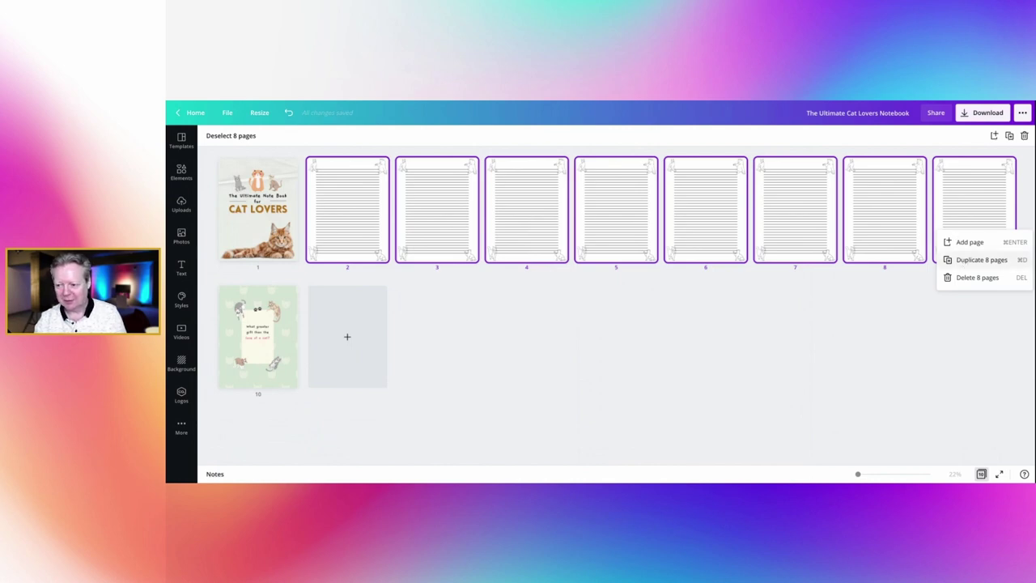
click(982, 260)
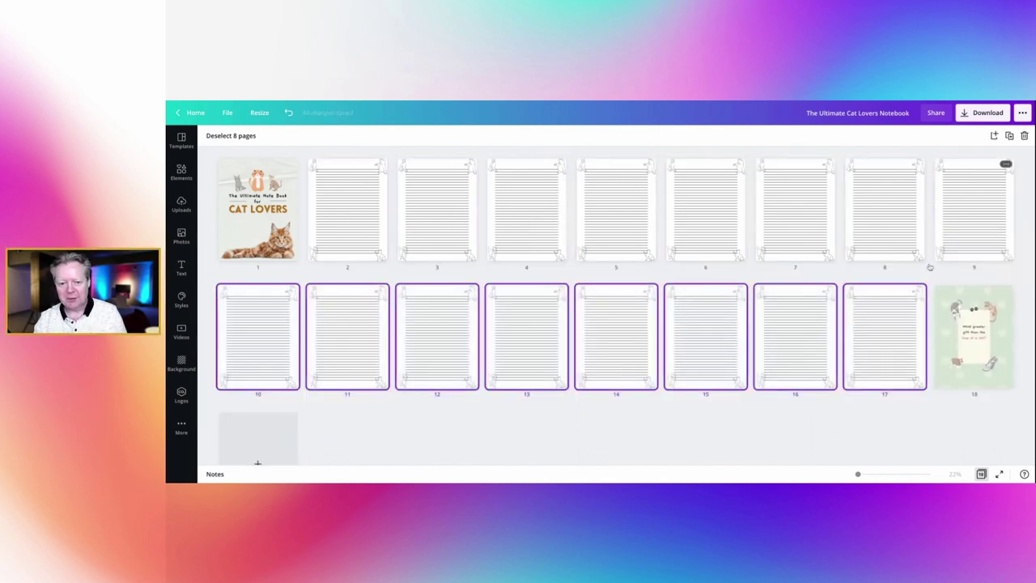
- Duplicate the 16 ruled pages 2–17 for 32 ruled pages and 34 pages in total
click(352, 221)
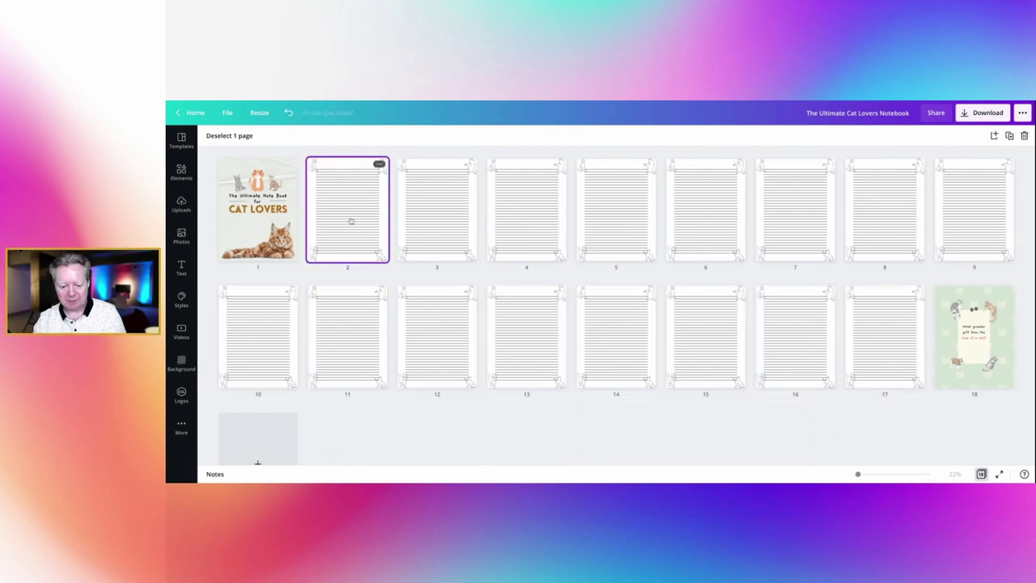
shift+click(879, 359)
right_click(879, 359)
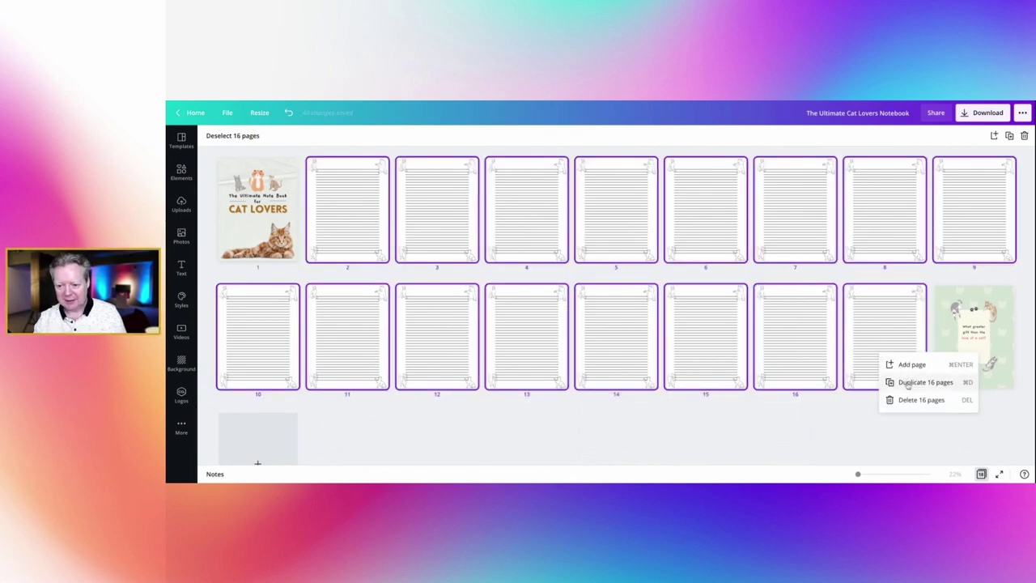
click(907, 383)
scroll(894, 360, down, 2)
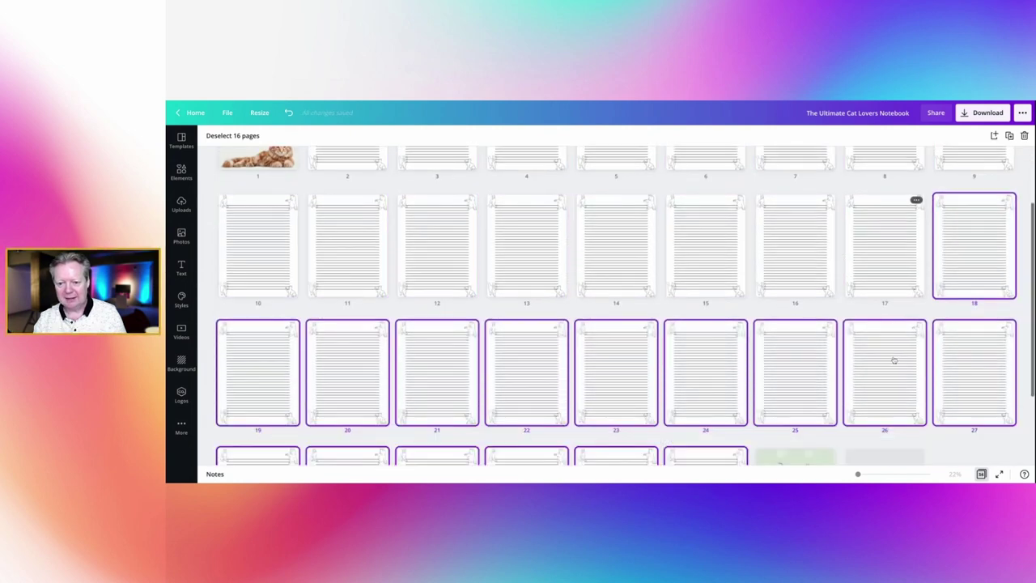
scroll(895, 361, down, 2)
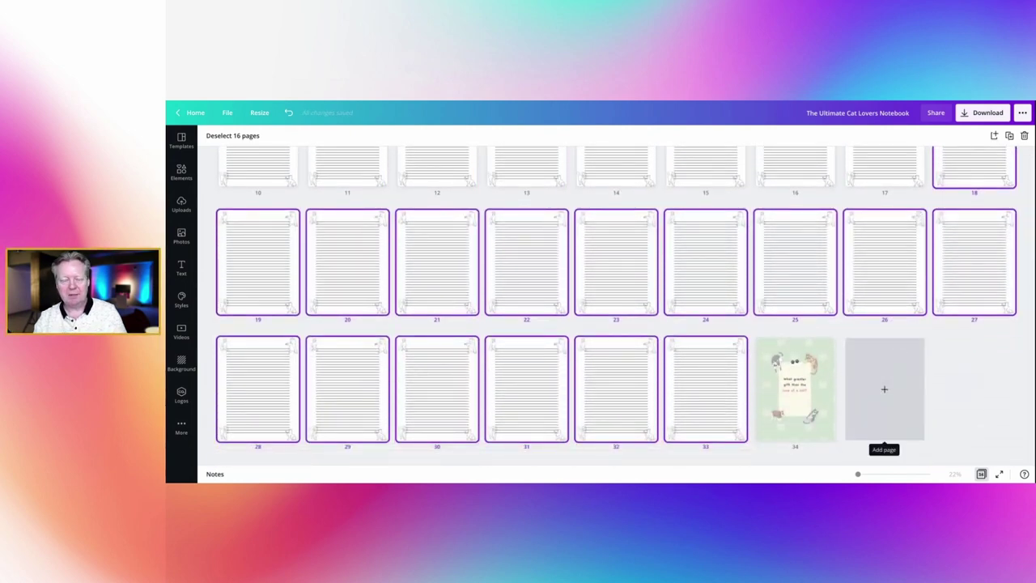
scroll(884, 389, up, 4)
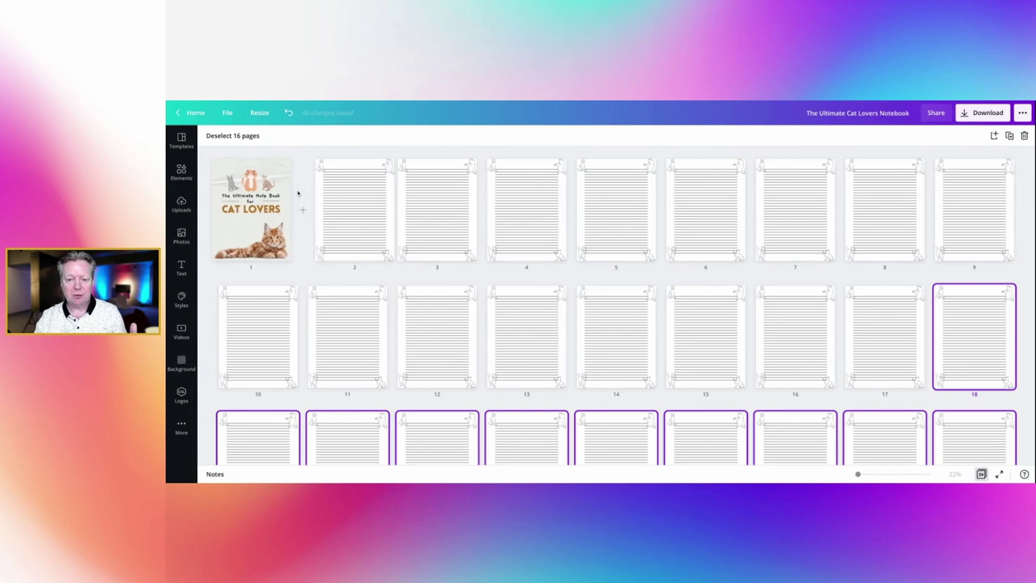
scroll(271, 236, down, 5)
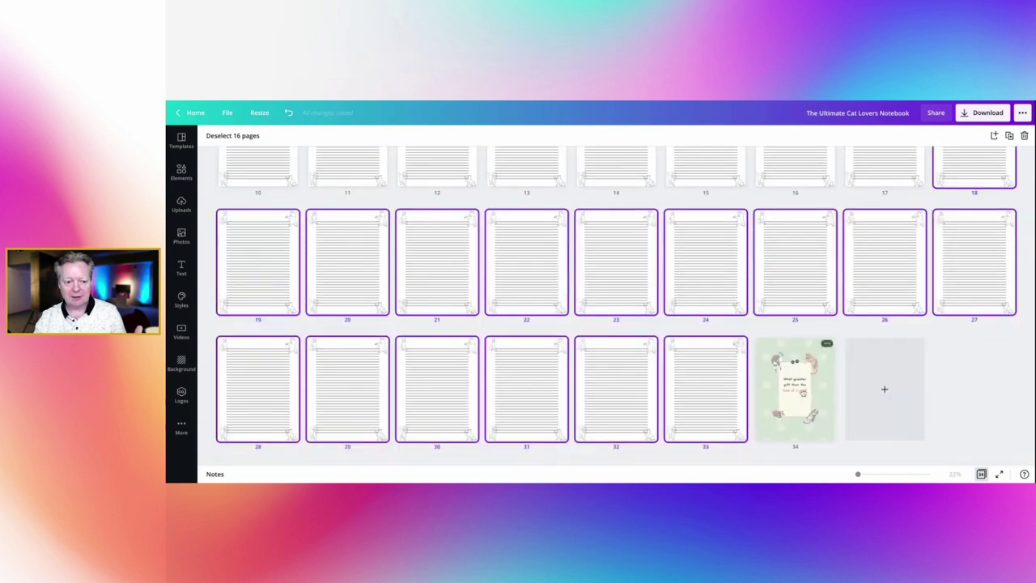
scroll(822, 235, up, 5)
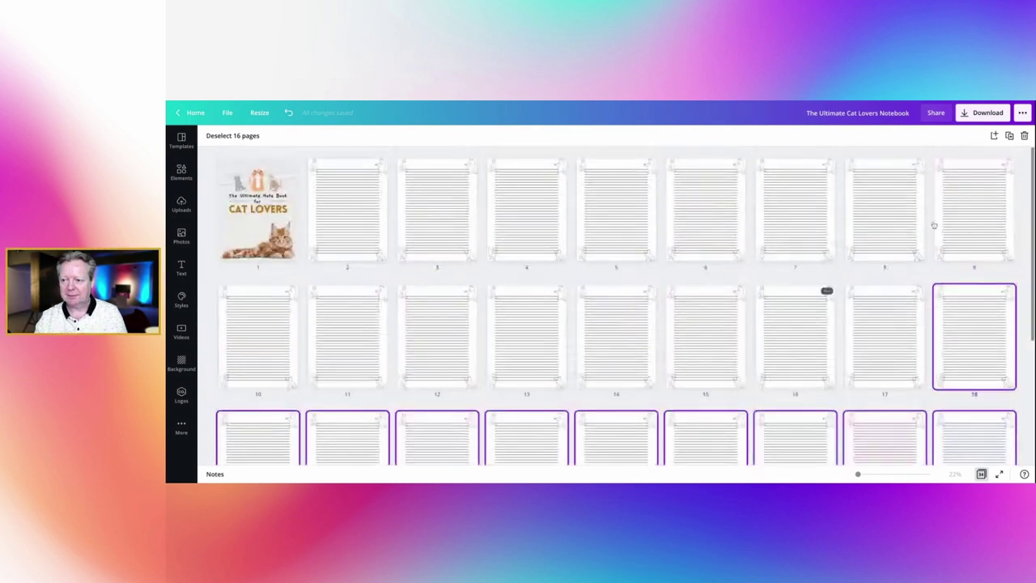
- Download all 34 pages with file type PDF Print, leaving crop marks and bleed off
click(964, 115)
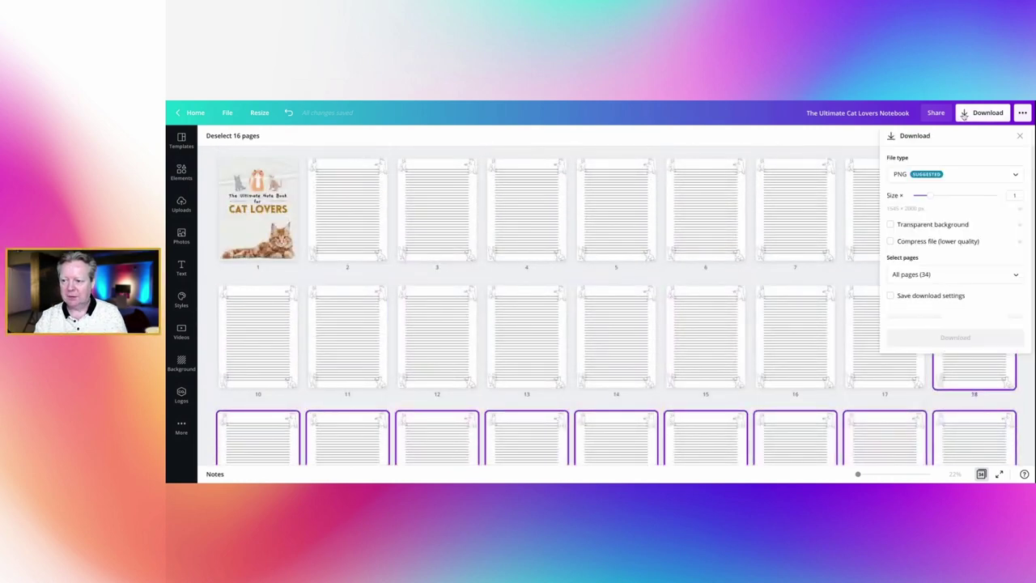
click(1017, 177)
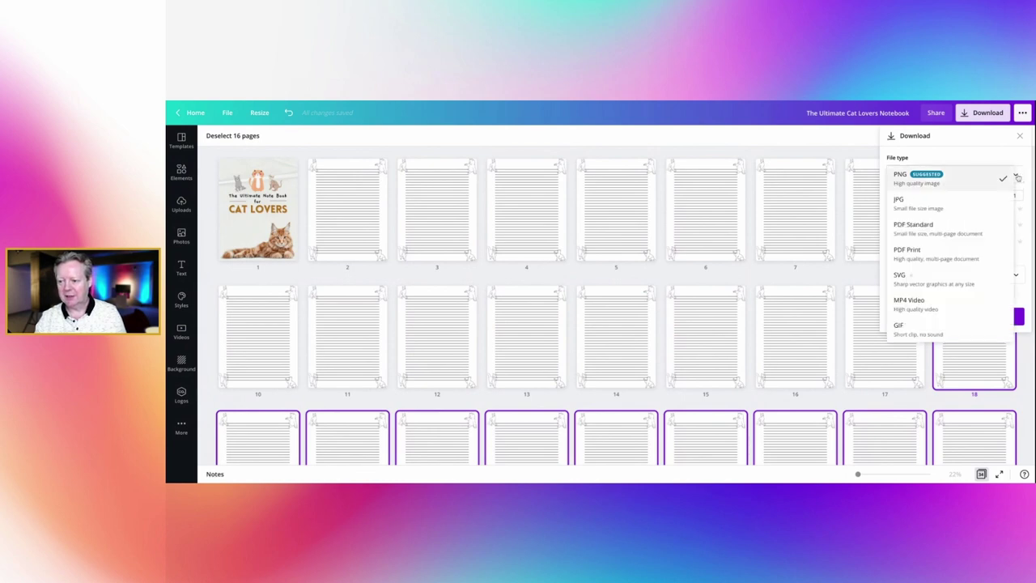
click(924, 257)
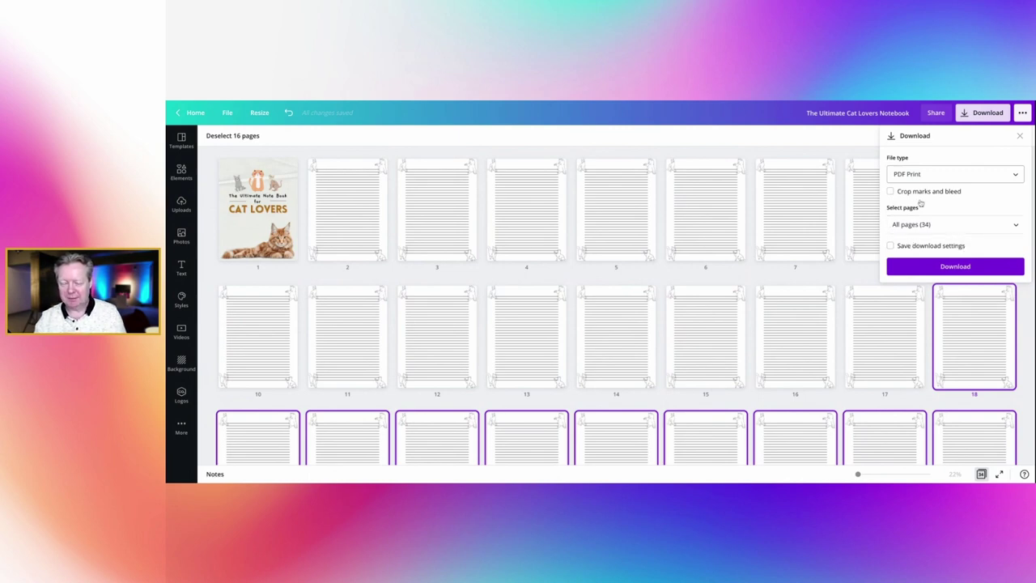
click(956, 267)
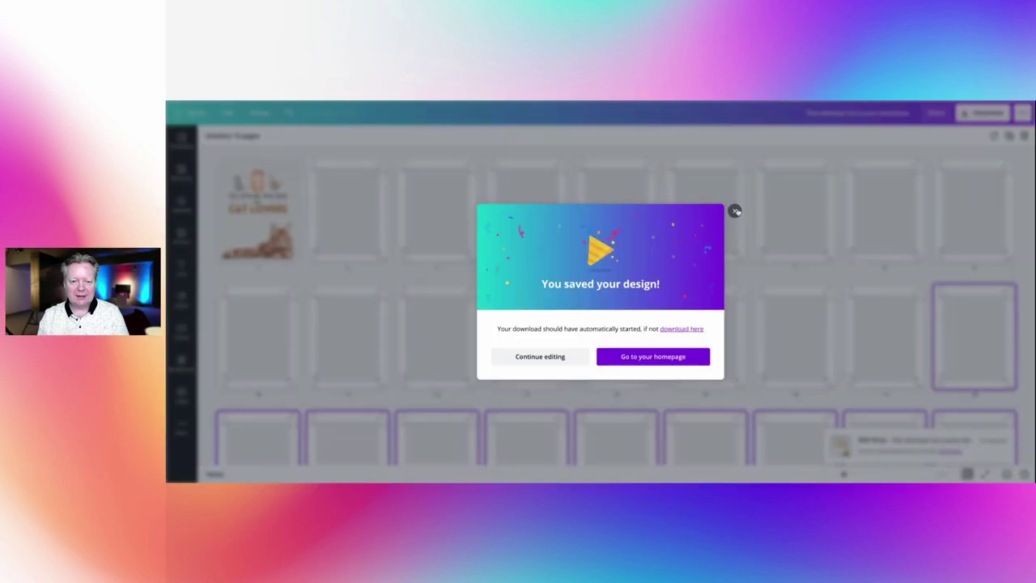
- Dismiss the design-saved message and zoom the PDF out three steps to fit the whole cover
click(735, 212)
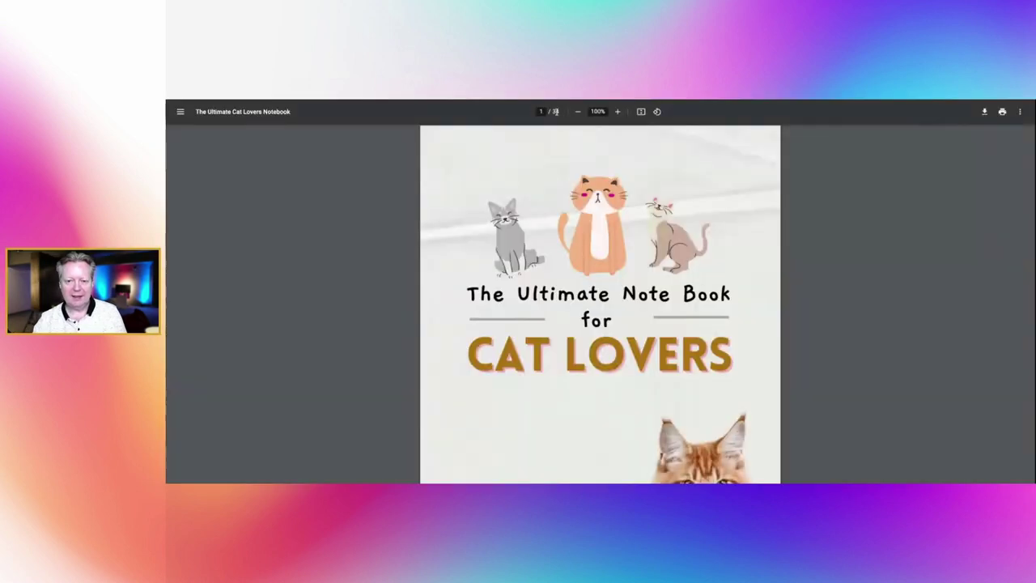
click(578, 111)
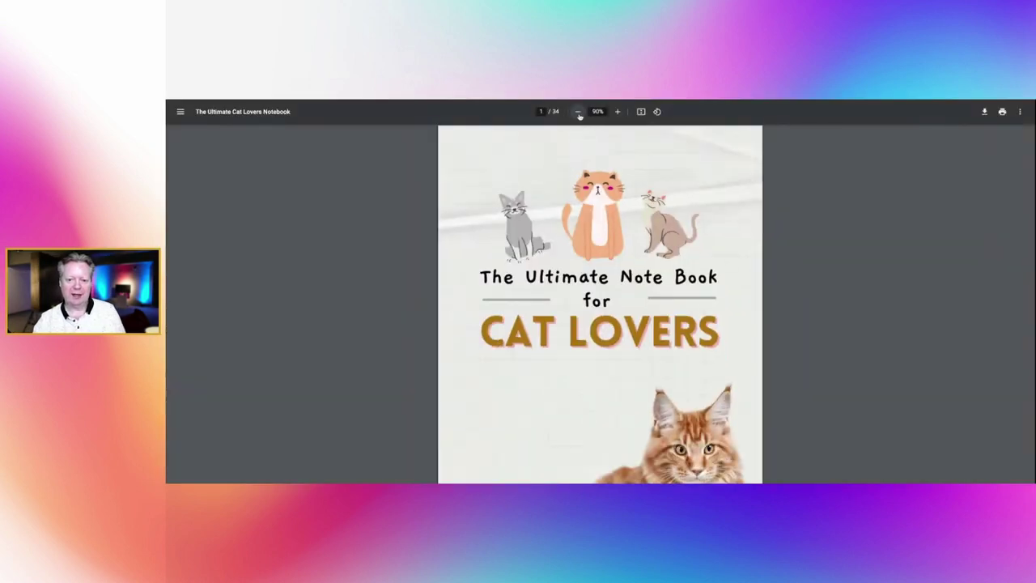
click(578, 112)
click(578, 113)
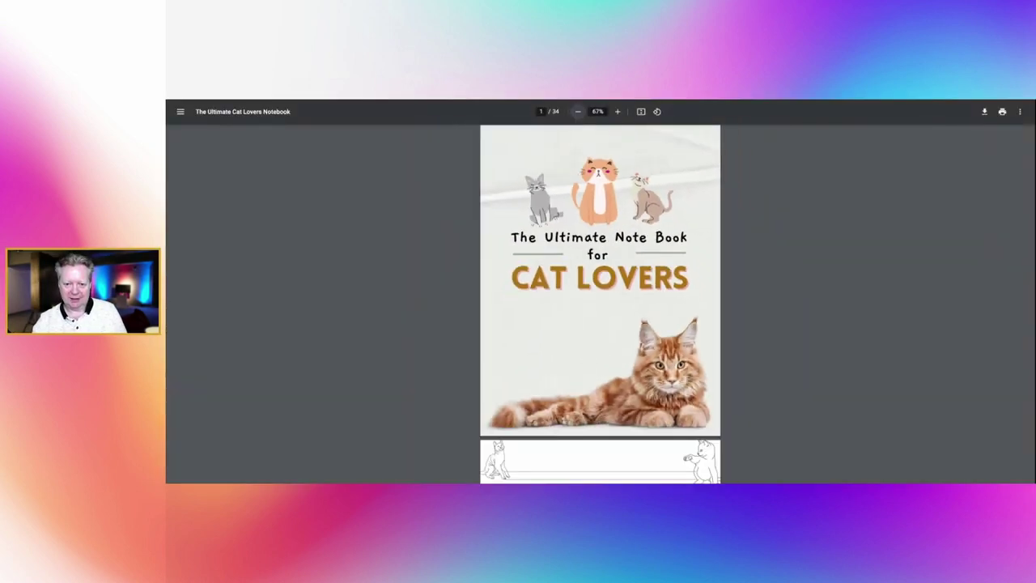